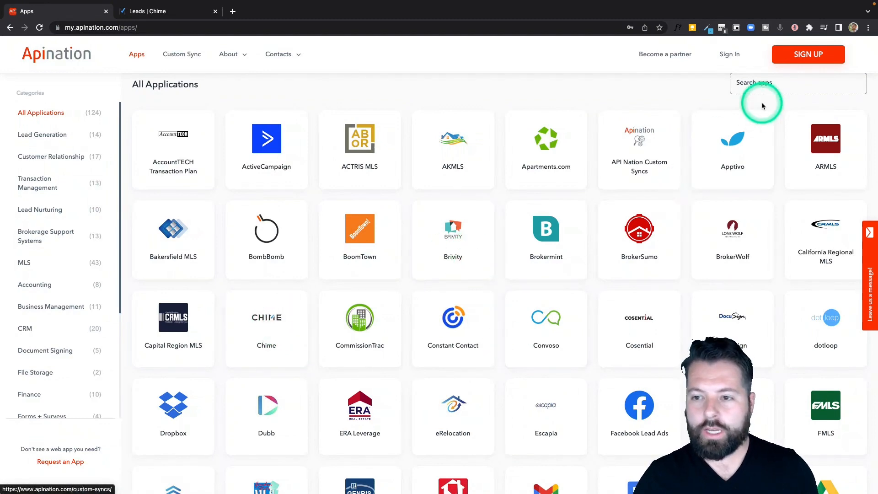
# Step: Sign in to the Apination website using an existing Google account
pyautogui.scroll(-1, 639, 324)
pyautogui.scroll(-20, 639, 325)
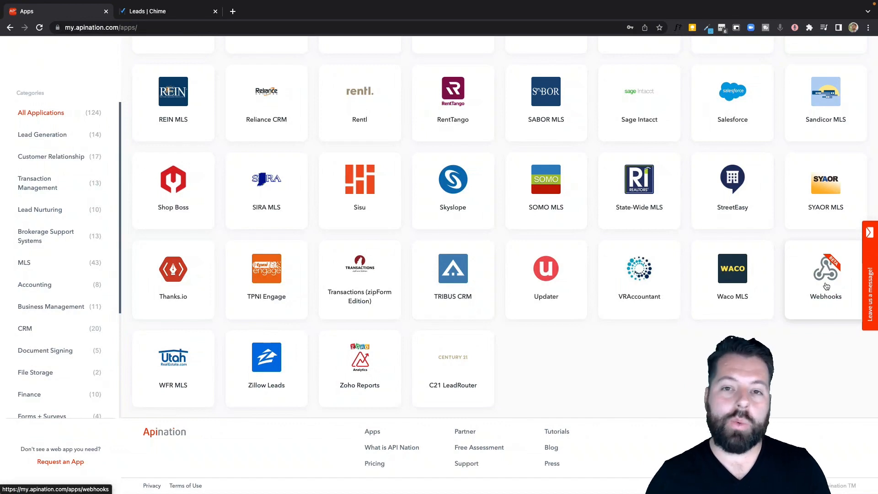
pyautogui.click(674, 226)
pyautogui.scroll(1, 675, 227)
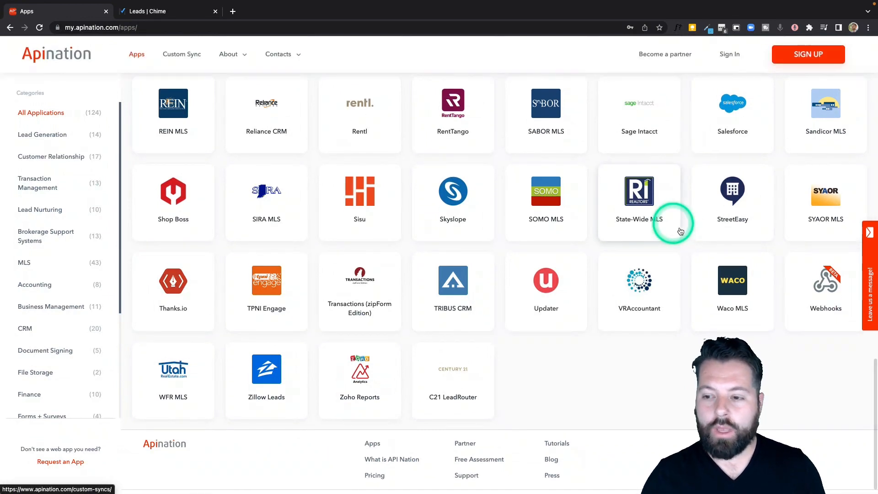
pyautogui.click(727, 57)
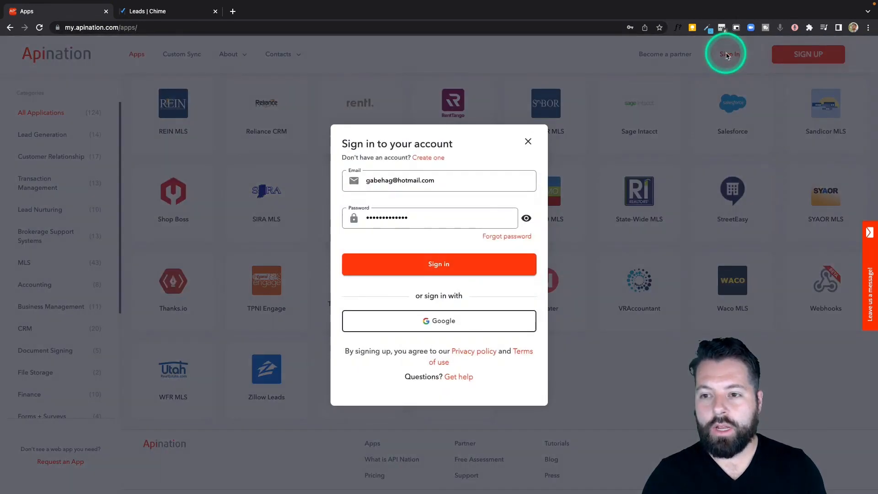
pyautogui.click(432, 159)
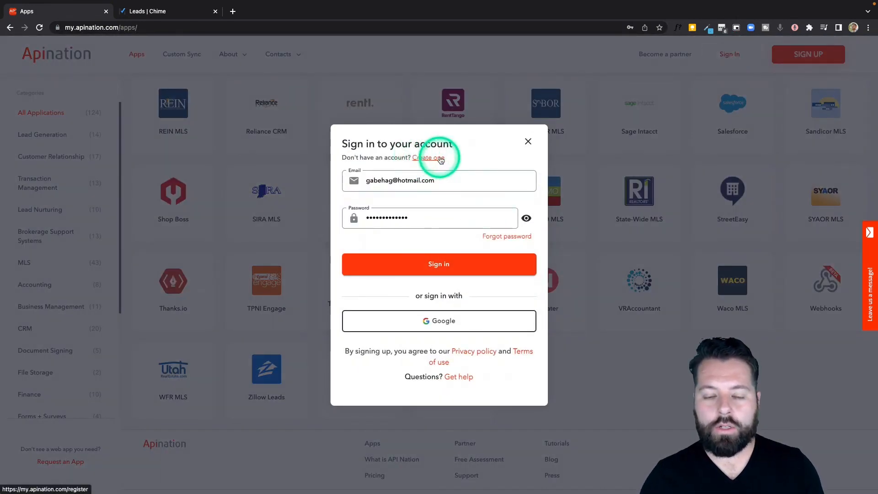
pyautogui.click(435, 320)
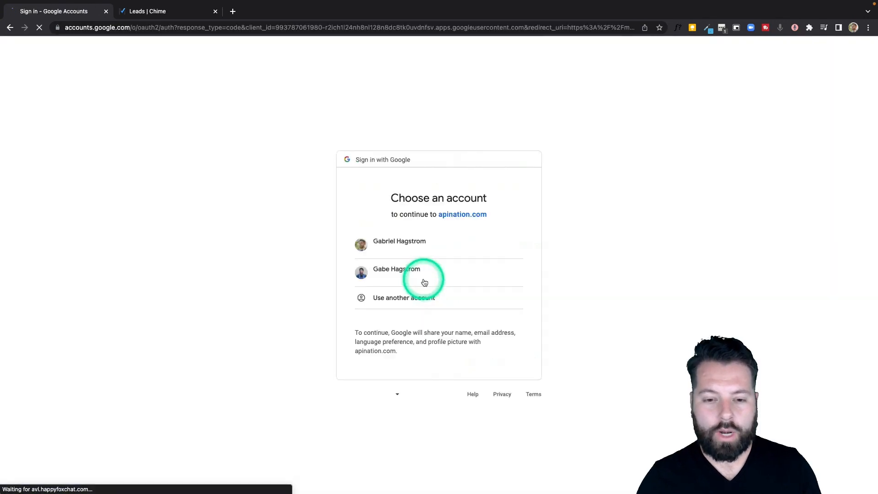
pyautogui.click(418, 240)
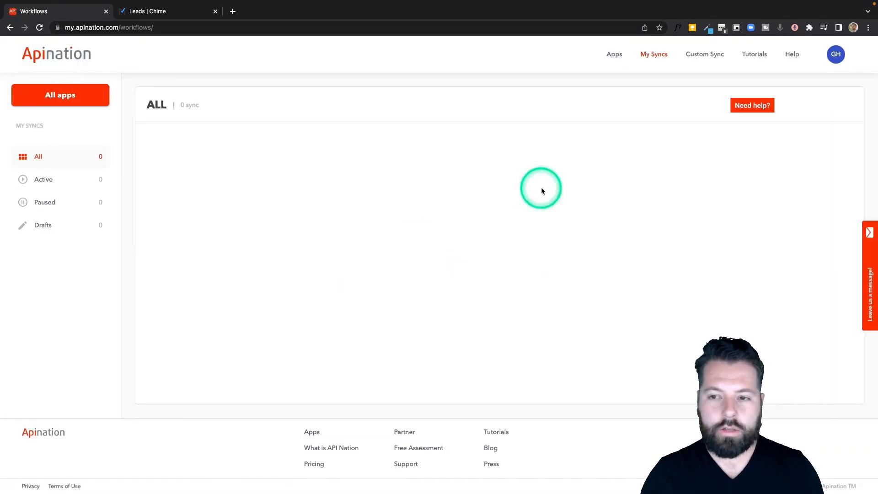
# Step: Search the application catalogue for "webh" and open the Webhooks app
pyautogui.click(615, 55)
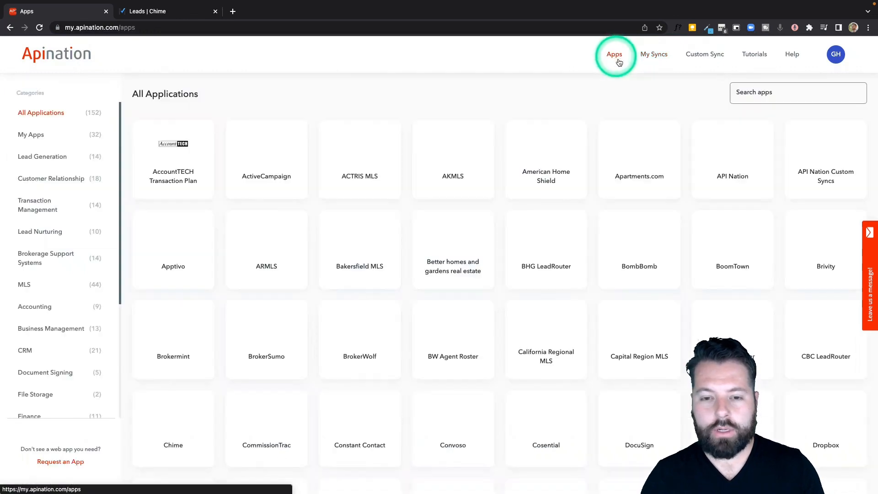
pyautogui.click(785, 96)
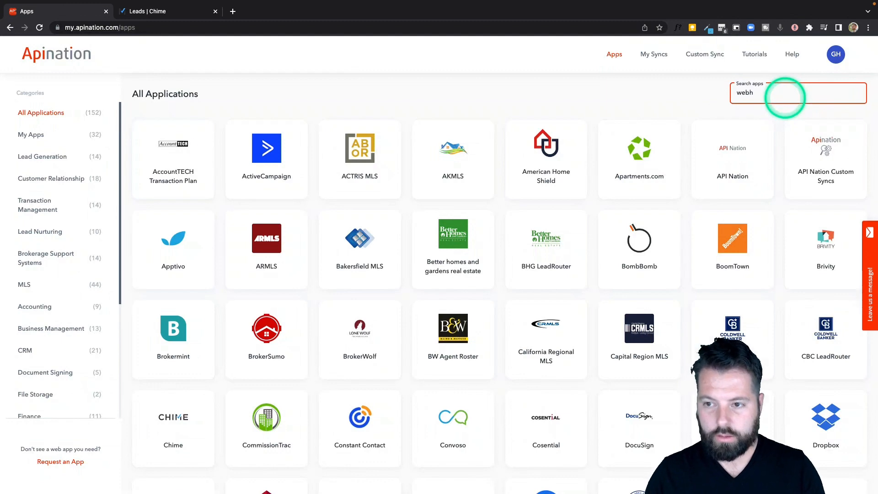
pyautogui.click(180, 152)
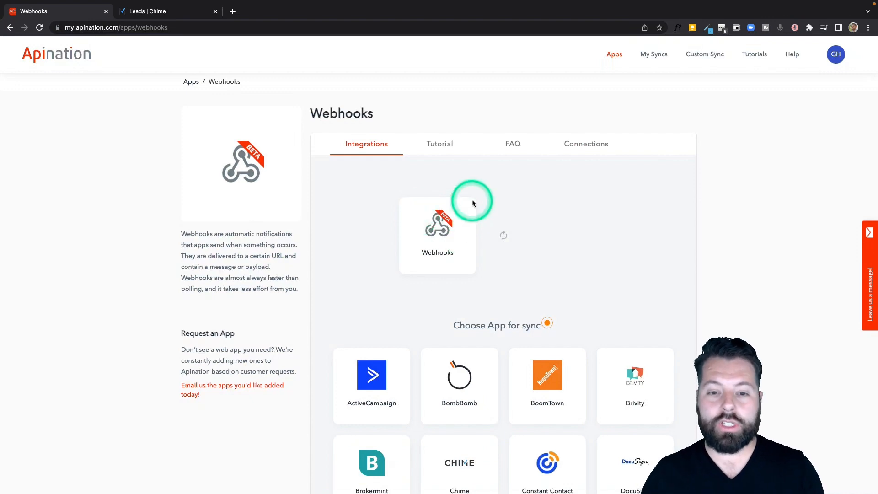
# Step: Start a new outbound webhook connection for the Webhooks app and label it "Chime Slack"
pyautogui.click(588, 146)
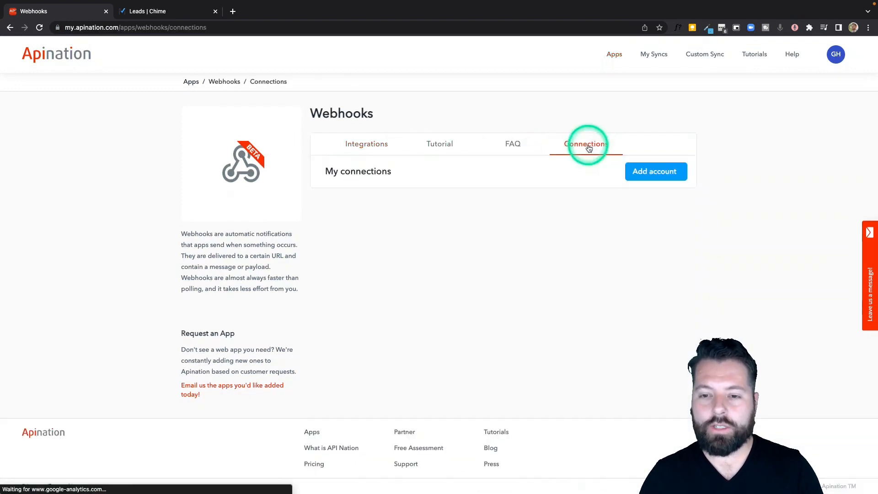
pyautogui.click(653, 172)
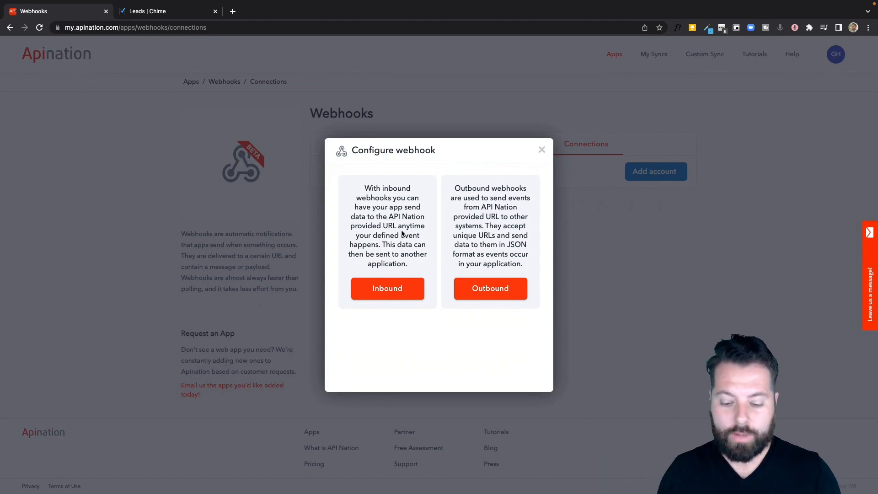
pyautogui.click(490, 289)
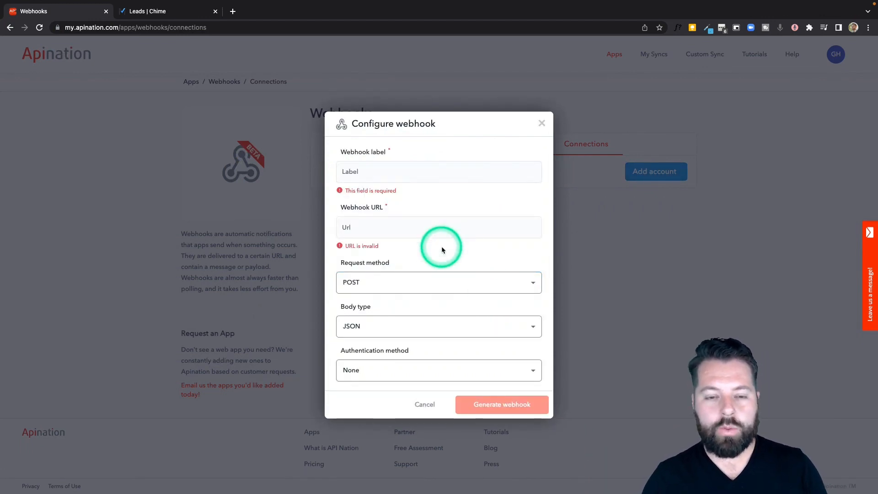
pyautogui.click(372, 173)
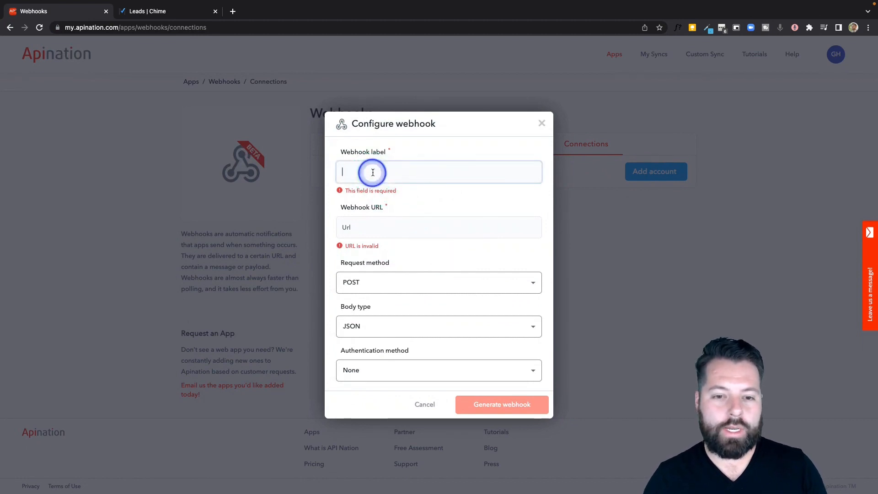
pyautogui.write('Chime ')
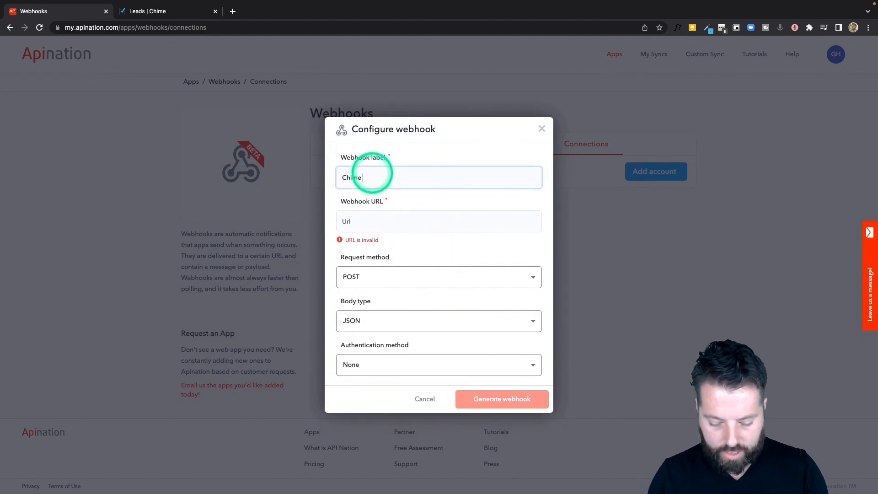
pyautogui.write('Slack')
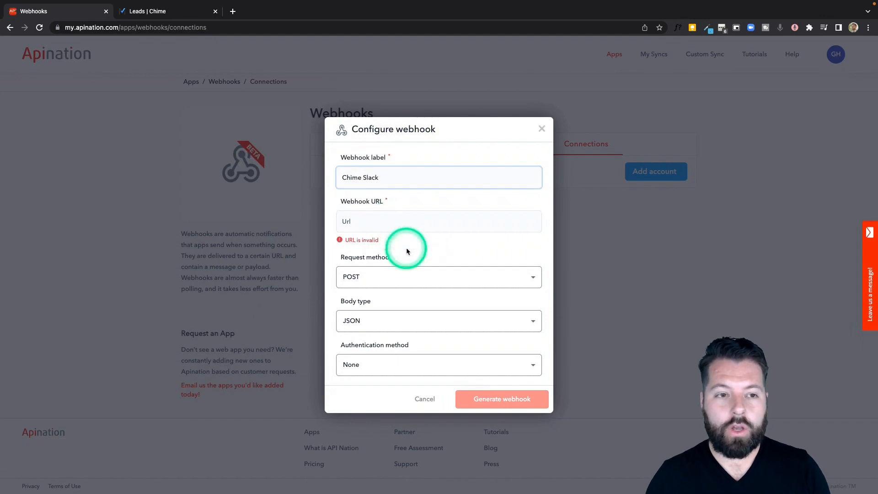
# Step: Switch to Slack and go through its app directory to the app creation page at api.slack.com/apps
pyautogui.hotkey('ctrl', 'Left')
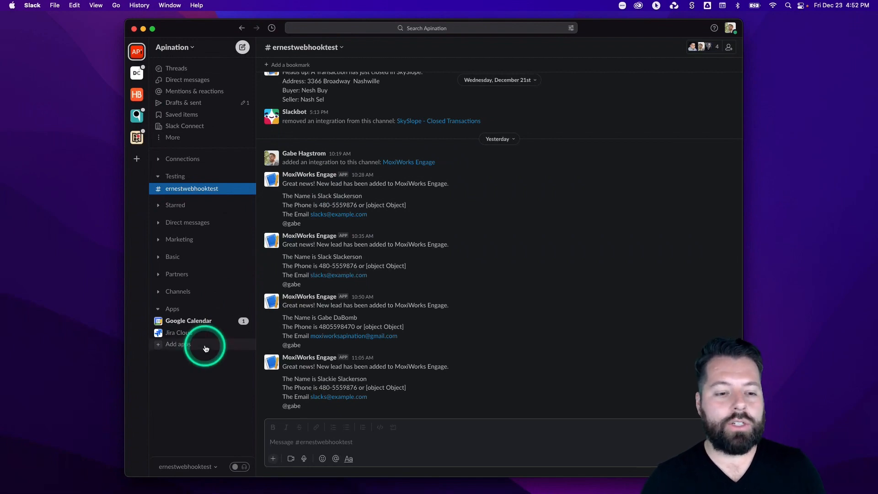
pyautogui.click(175, 348)
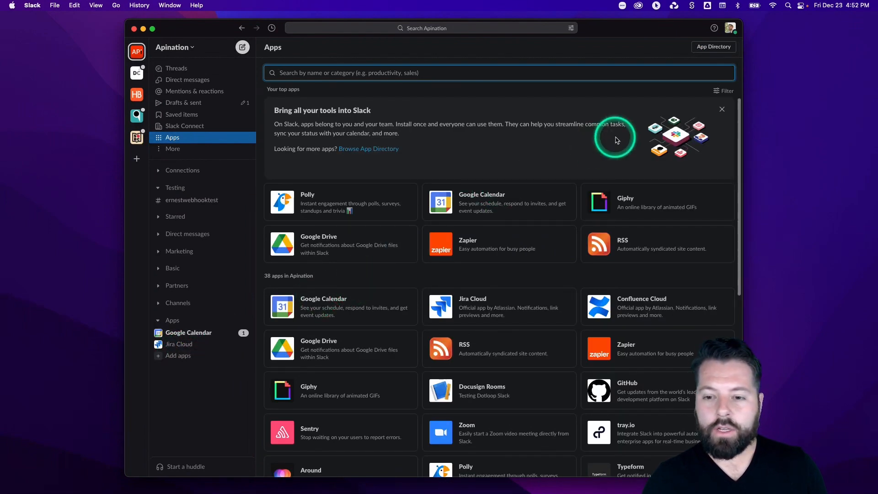
pyautogui.click(717, 49)
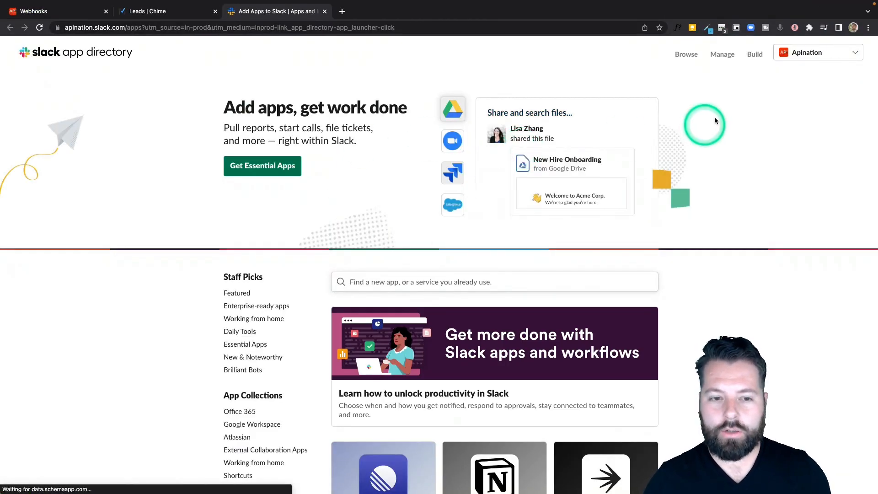
pyautogui.click(755, 55)
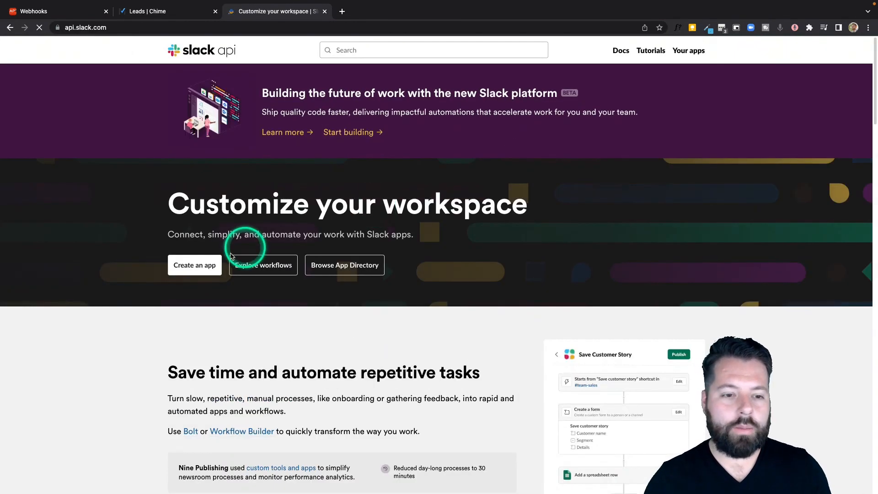
pyautogui.click(196, 266)
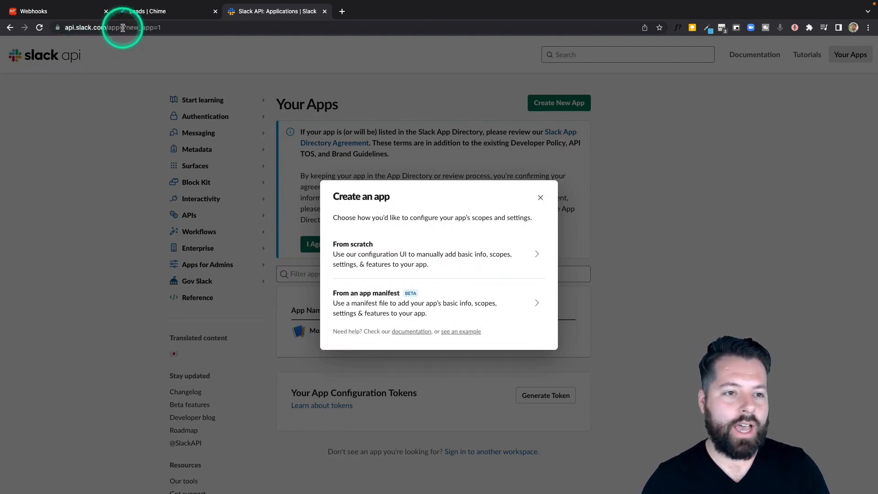
pyautogui.moveTo(121, 27); pyautogui.dragTo(68, 28)
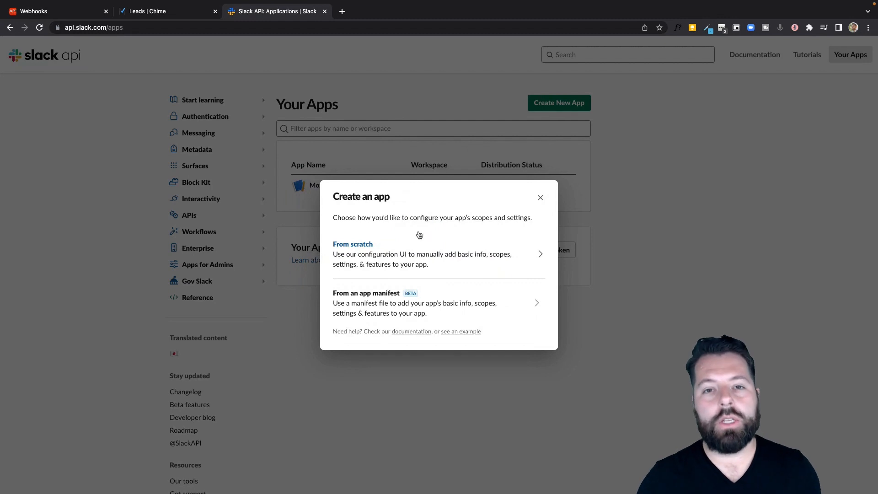
# Step: Create a Slack app from scratch named "Chime Slack" in the Apination workspace
pyautogui.click(366, 243)
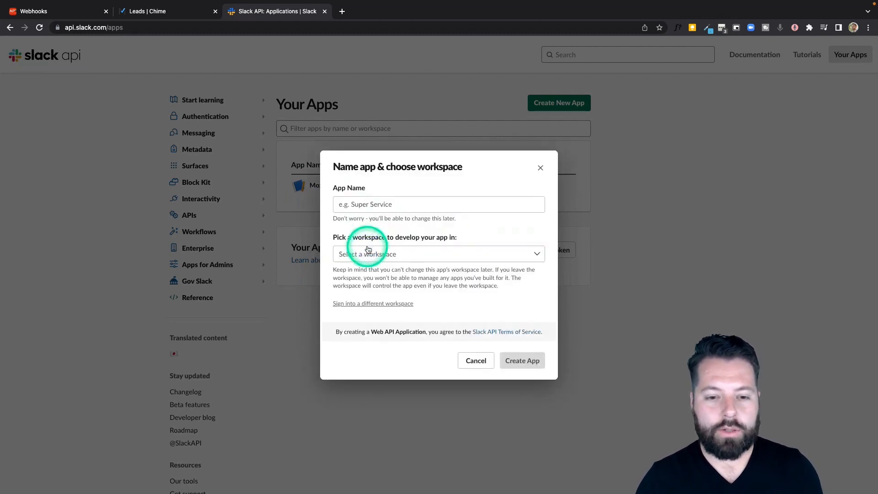
pyautogui.click(391, 204)
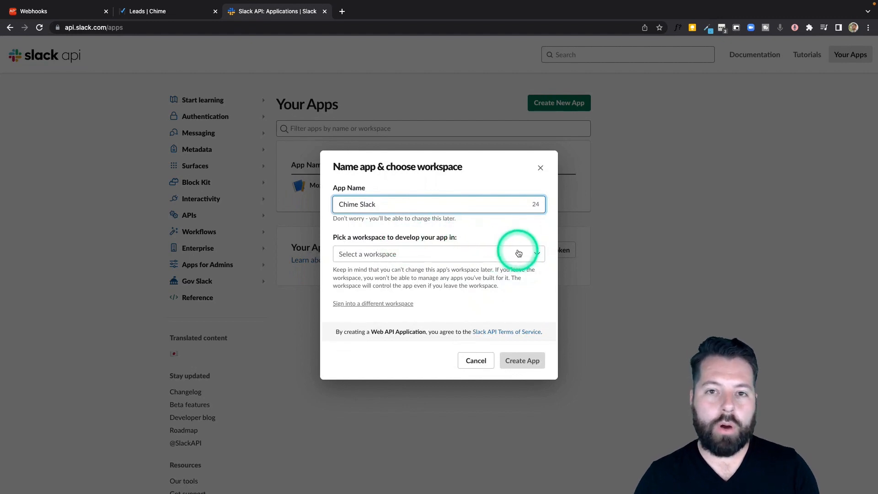
pyautogui.click(535, 253)
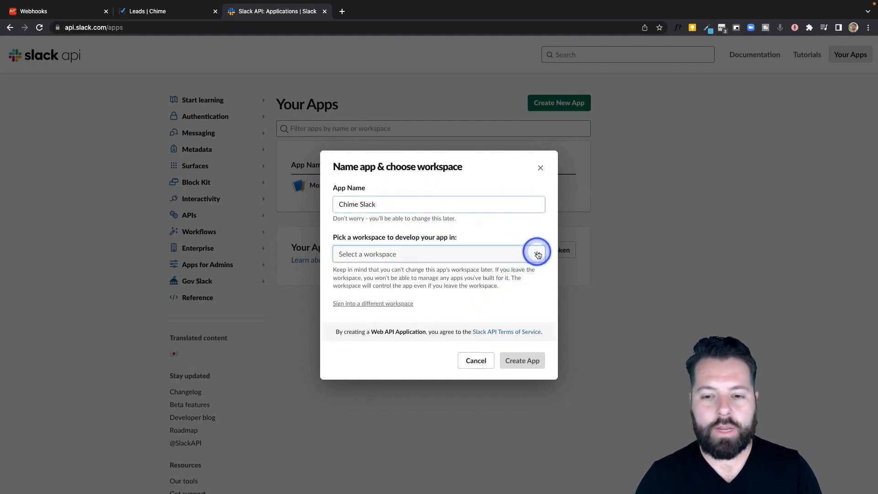
pyautogui.click(461, 274)
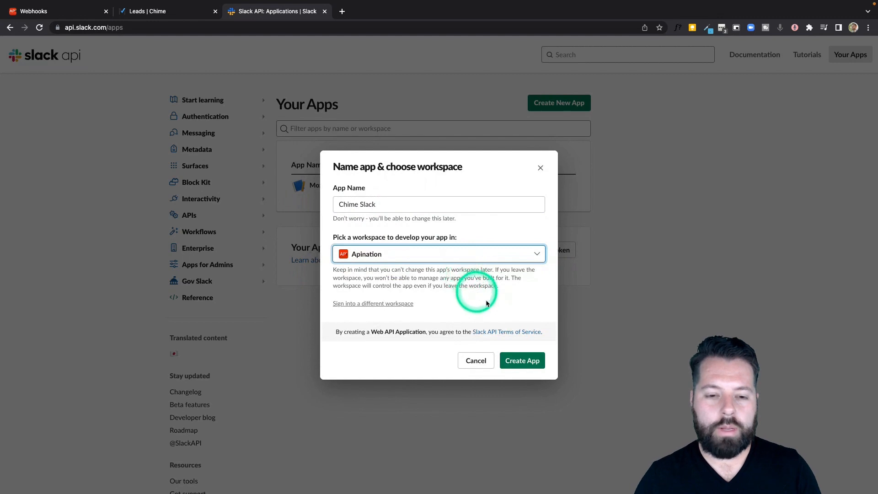
pyautogui.click(520, 362)
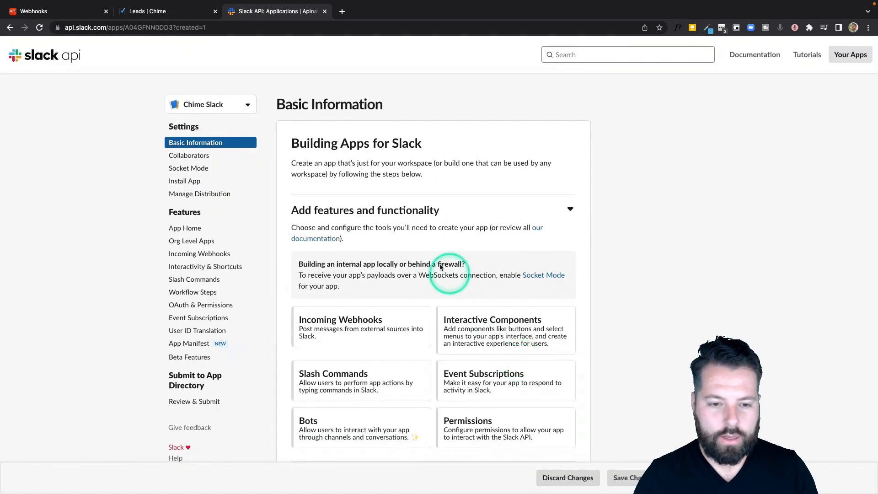
# Step: Activate incoming webhooks for the Chime Slack app
pyautogui.scroll(-3, 434, 260)
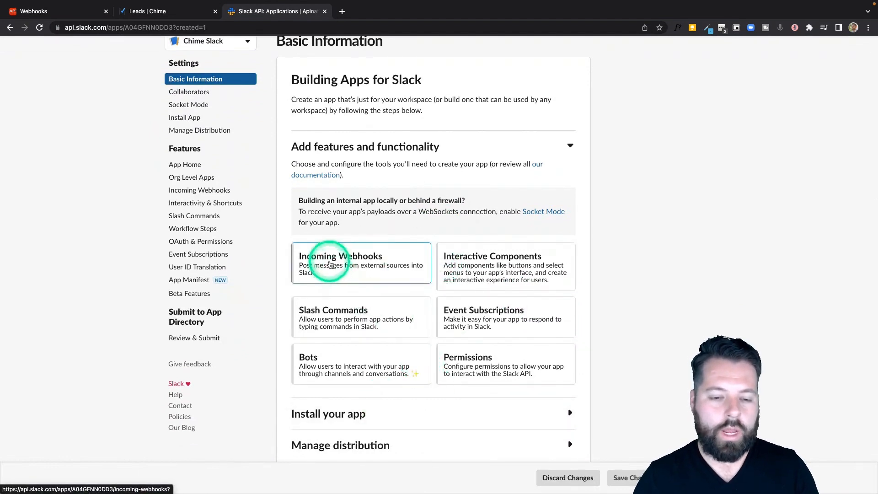
pyautogui.click(332, 266)
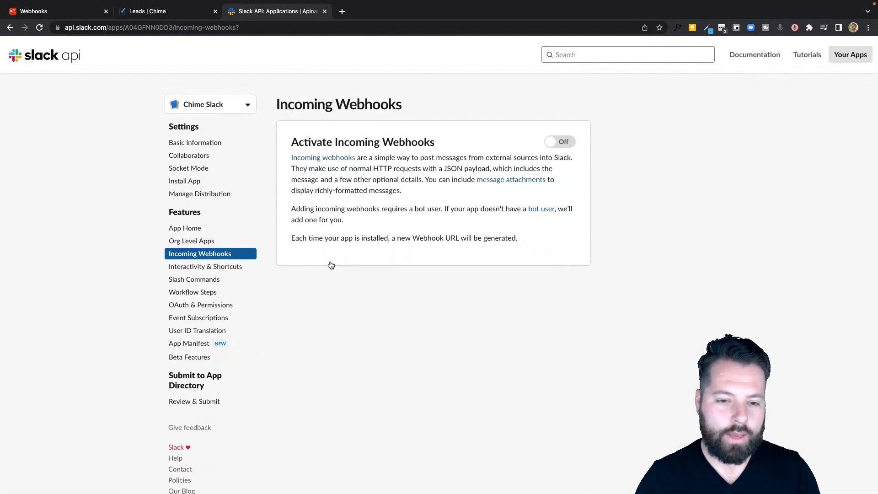
pyautogui.click(560, 142)
# Step: Add a new webhook to the workspace that posts to the ernestwebhooktest channel, allow access, and copy its webhook URL
pyautogui.scroll(-3, 447, 268)
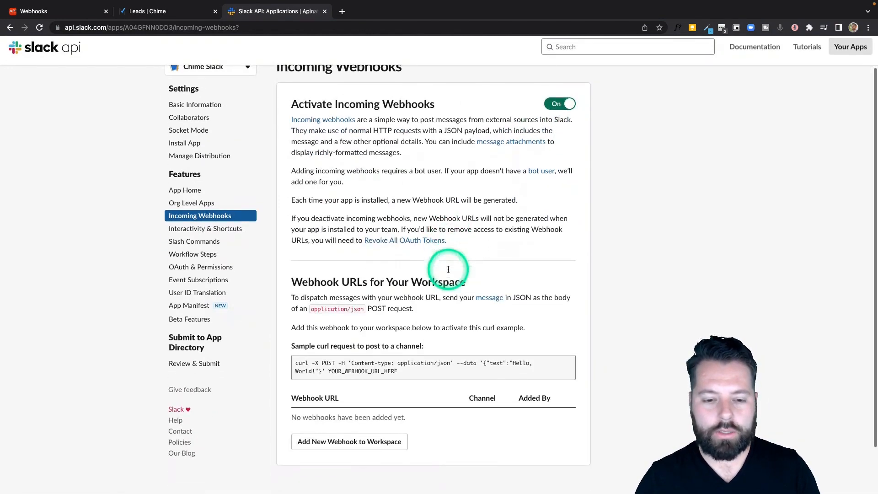
pyautogui.scroll(-2, 437, 385)
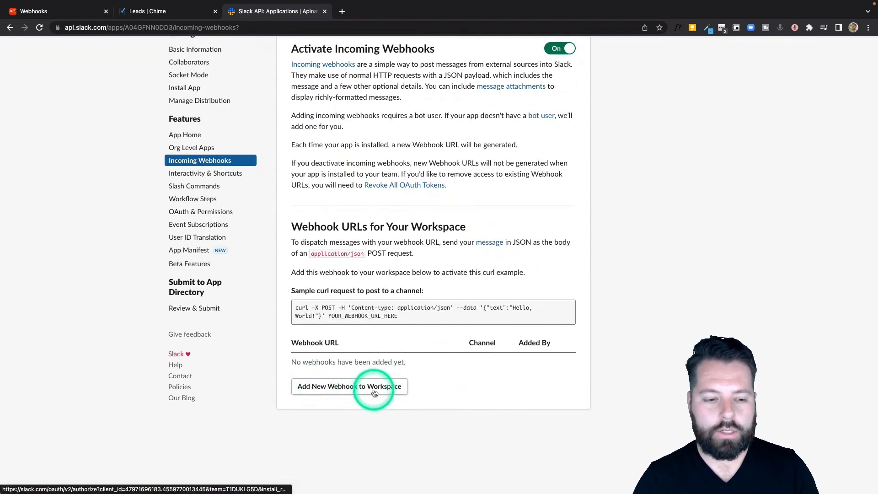
pyautogui.click(340, 392)
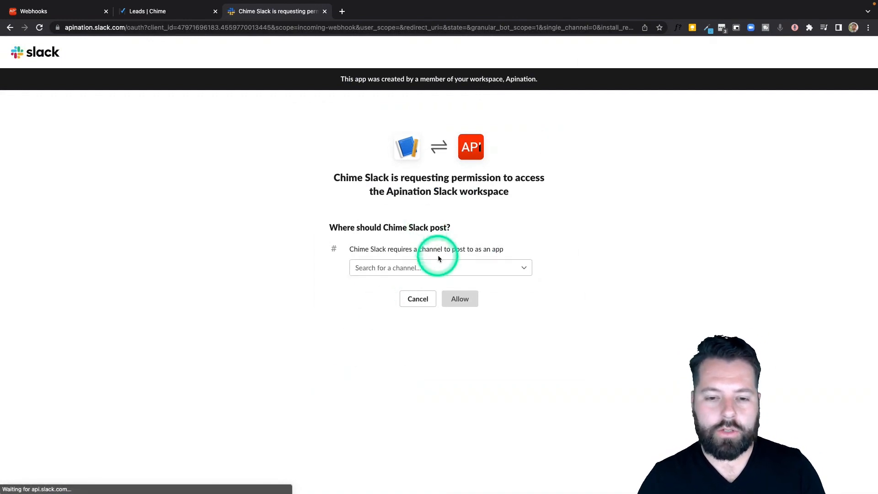
pyautogui.click(462, 267)
pyautogui.write('erne')
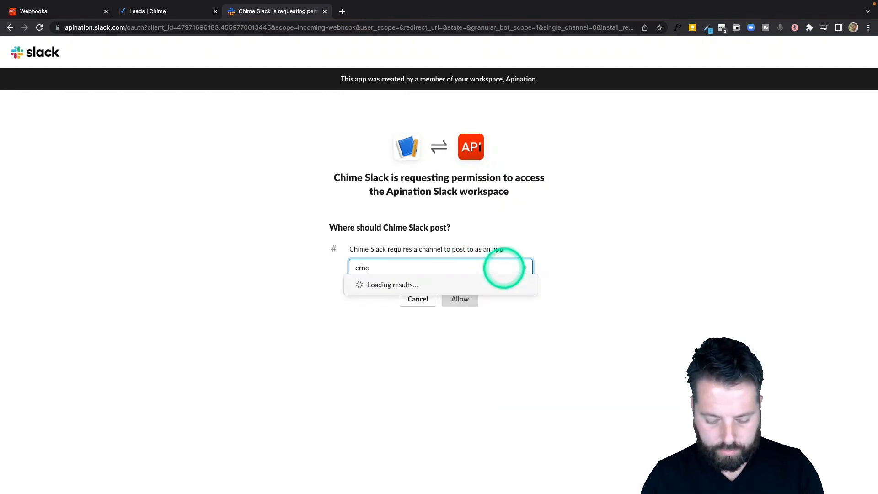
pyautogui.click(473, 298)
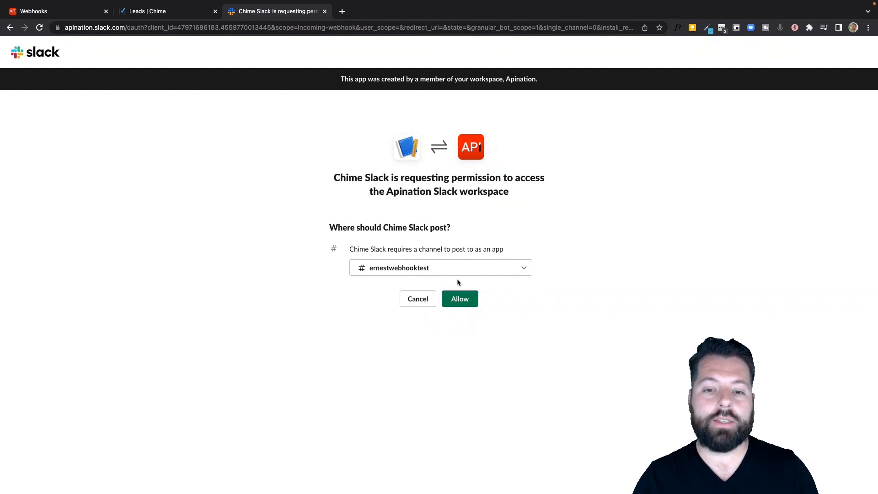
pyautogui.click(461, 300)
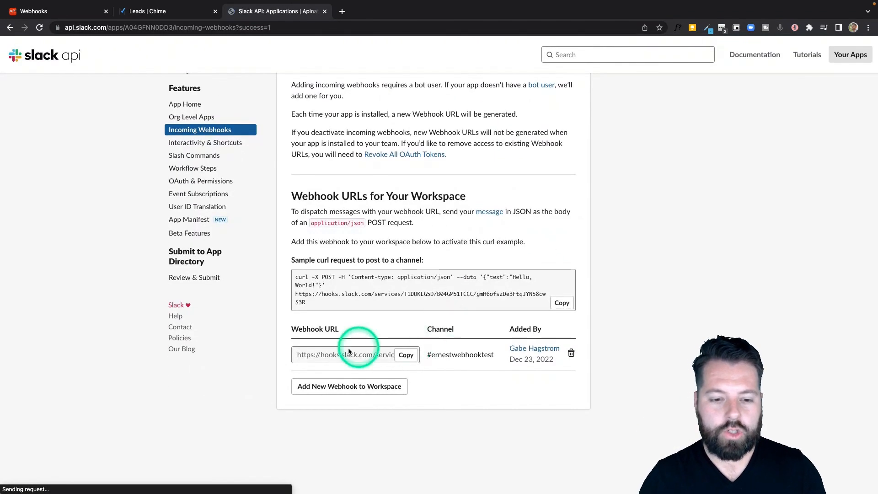
pyautogui.click(411, 356)
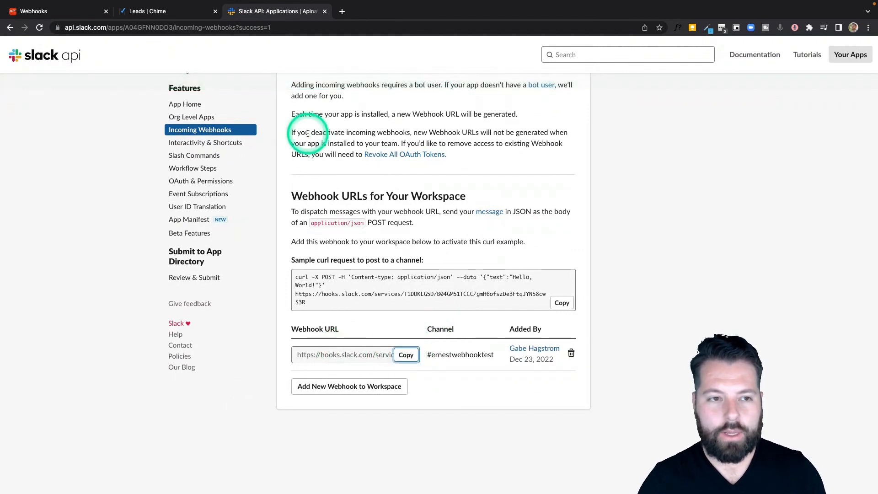
# Step: Switch back to Apination, paste the copied Slack webhook URL into the Chime Slack webhook configuration, and generate the webhook
pyautogui.click(75, 15)
pyautogui.click(365, 223)
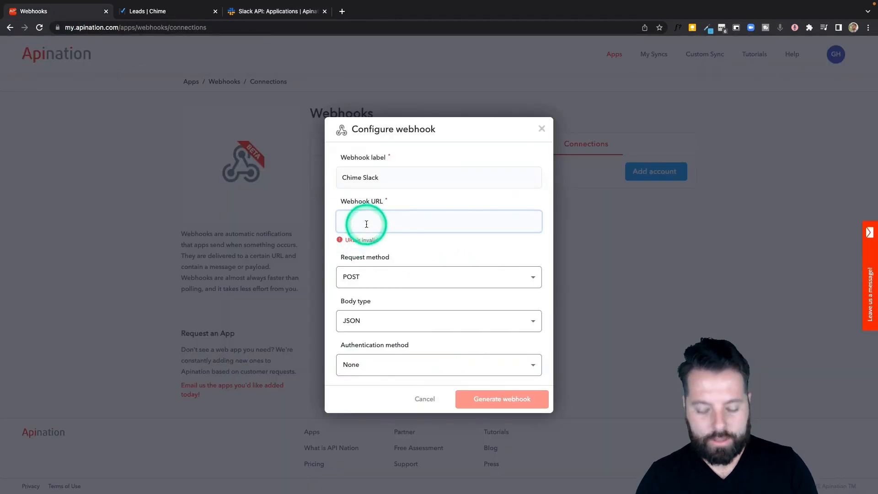
pyautogui.hotkey('ctrl', 'v')
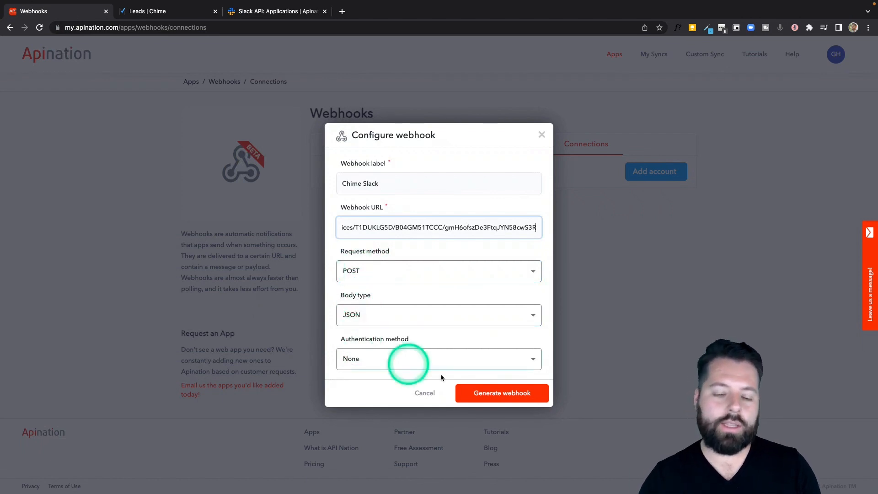
pyautogui.click(485, 394)
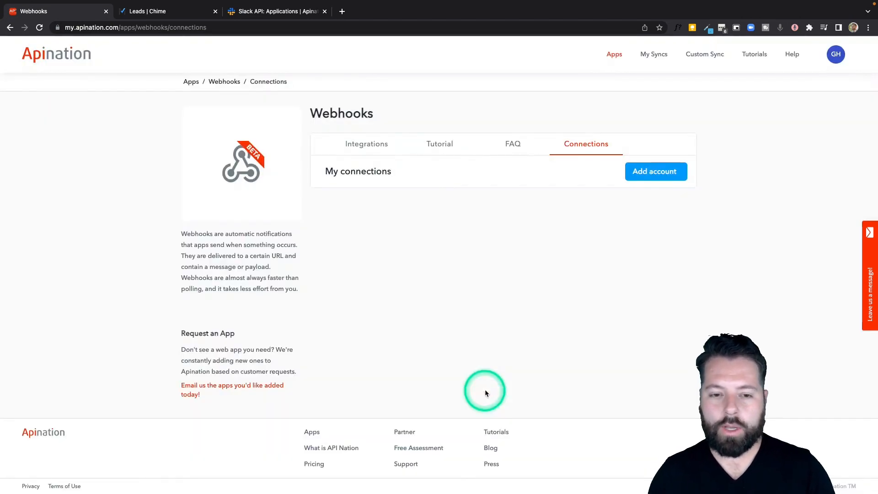
pyautogui.click(545, 223)
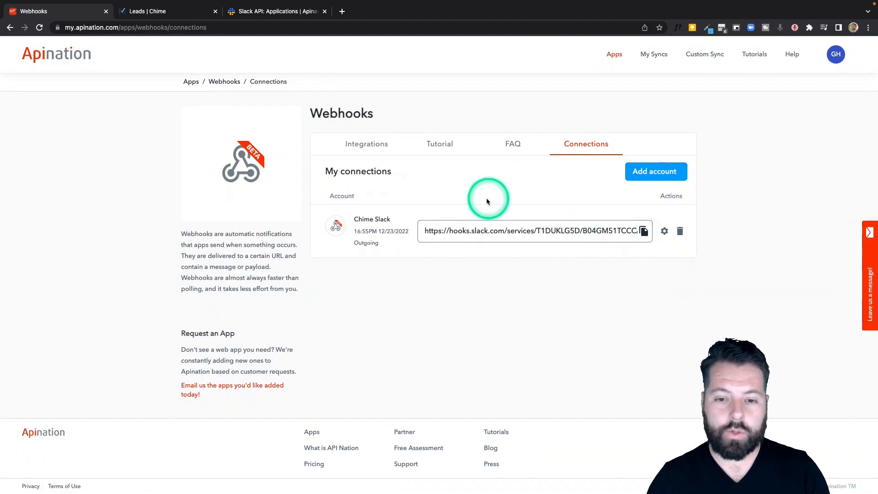
# Step: Activate the Chime leads send webhook integration, using the existing Chime account and the Chime Slack webhook connection
pyautogui.click(372, 146)
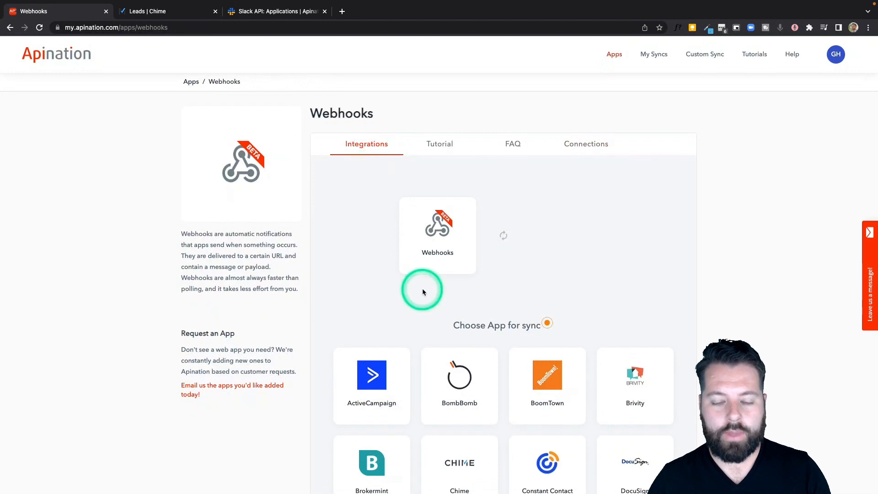
pyautogui.scroll(-3, 422, 290)
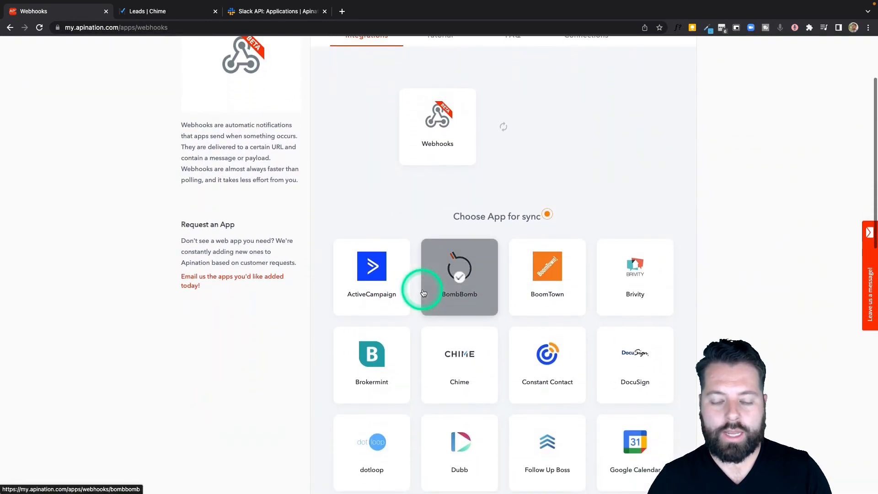
pyautogui.click(461, 356)
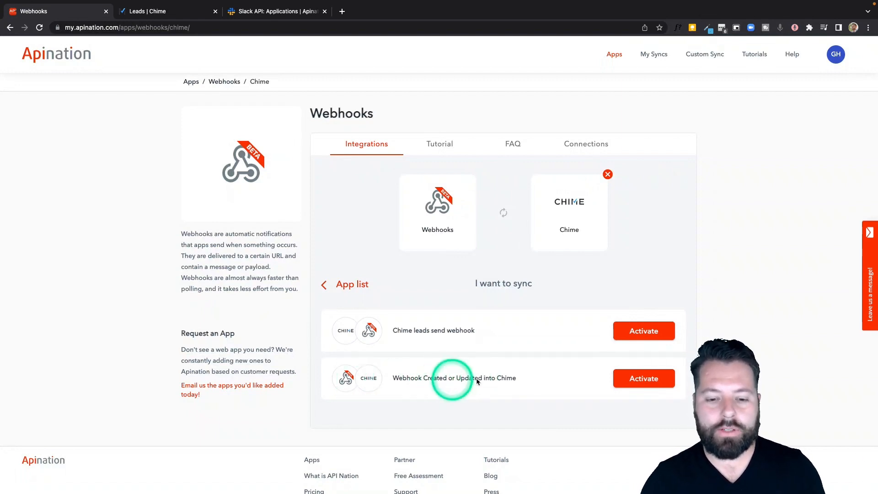
pyautogui.click(633, 333)
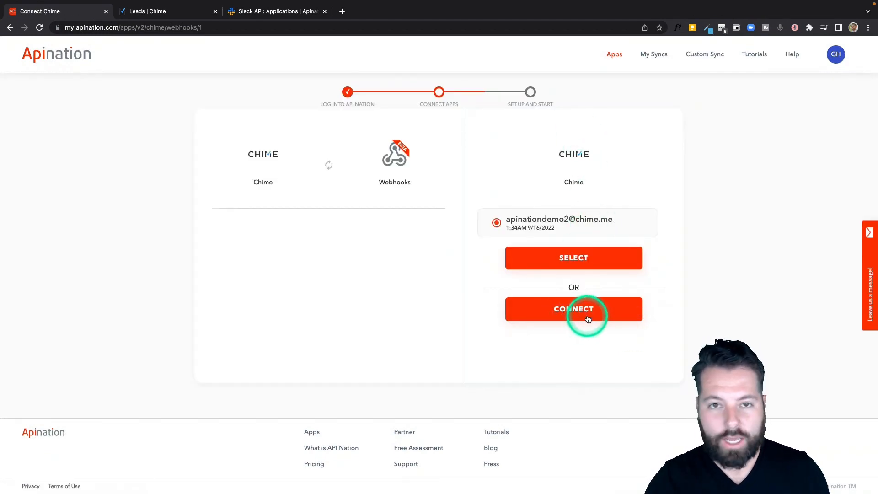
pyautogui.click(596, 257)
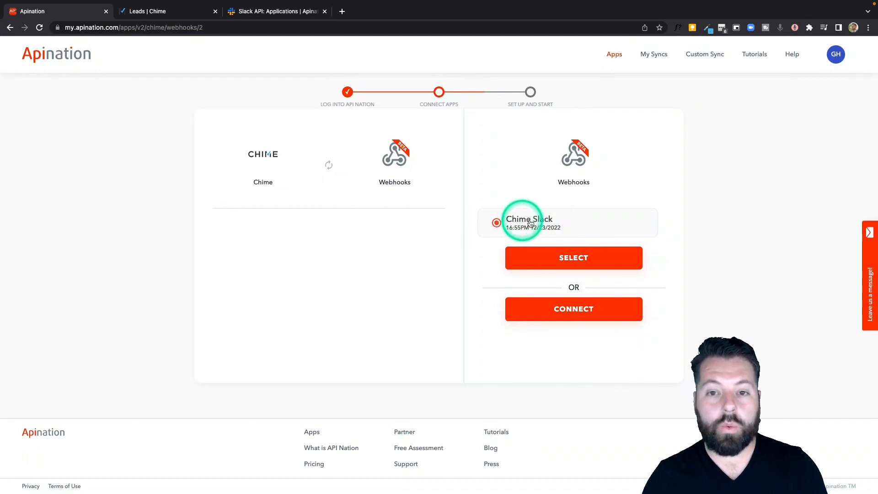
pyautogui.click(567, 257)
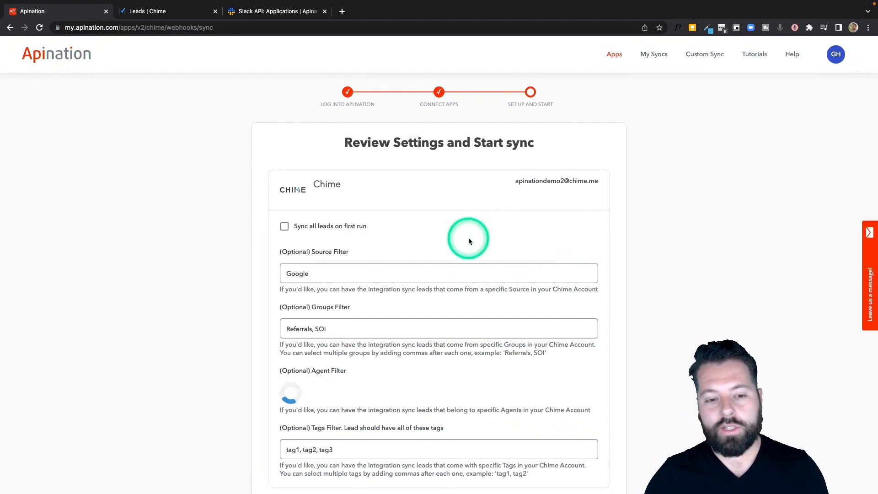
# Step: Review the optional source, groups, agent and tags filters for Chime leads, and subscribe to the sync on the Free plan
pyautogui.scroll(-1, 468, 238)
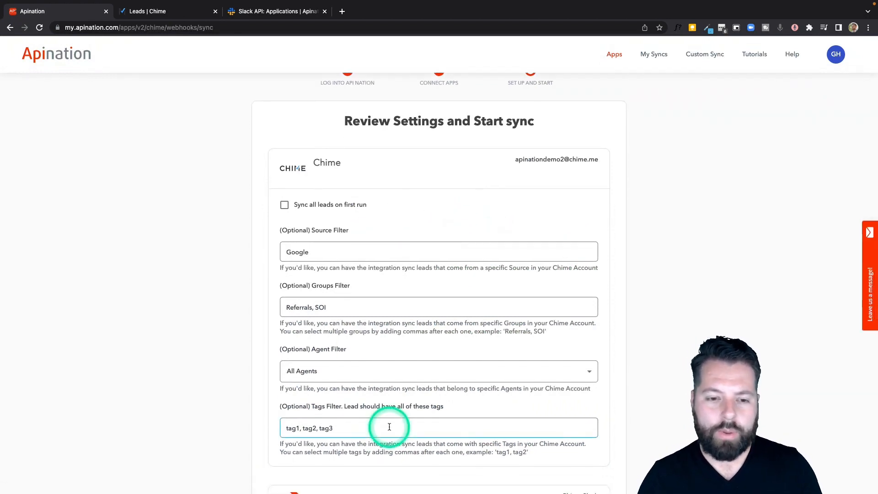
pyautogui.click(427, 315)
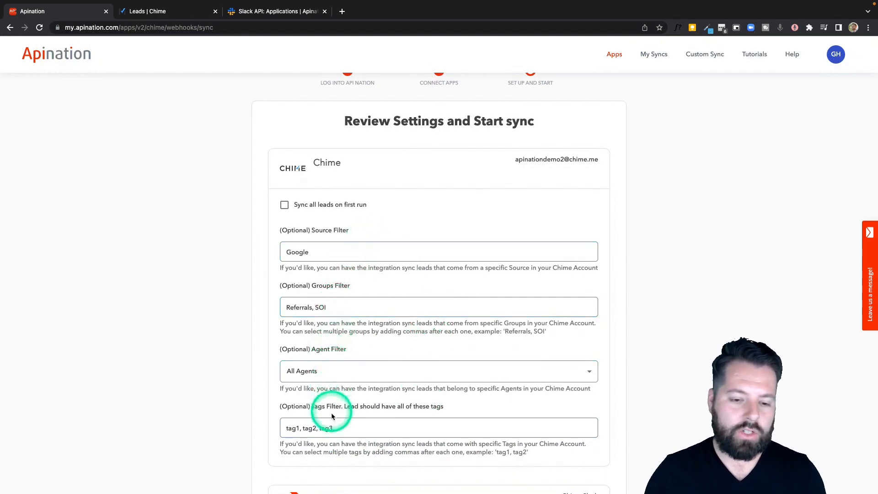
pyautogui.click(281, 383)
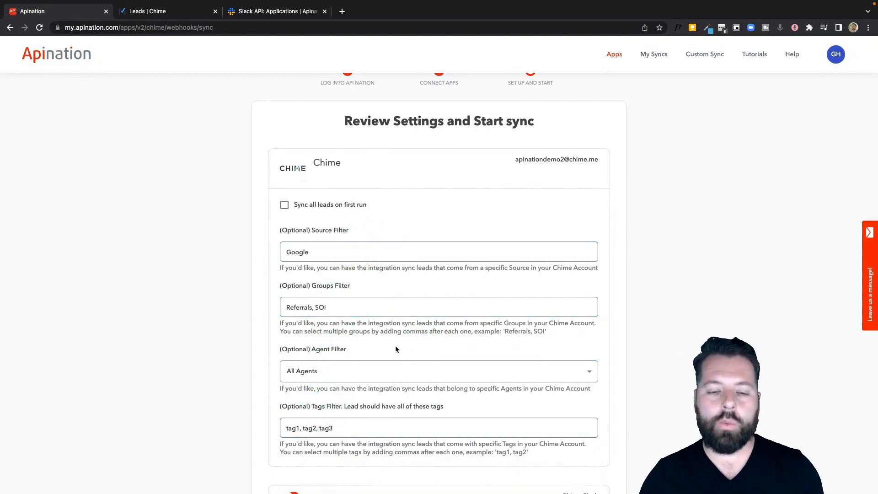
pyautogui.click(376, 256)
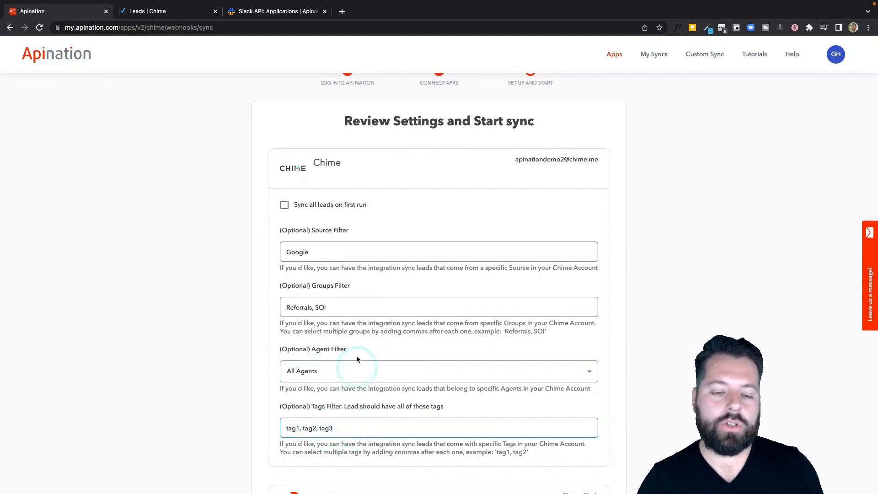
pyautogui.scroll(-5, 359, 290)
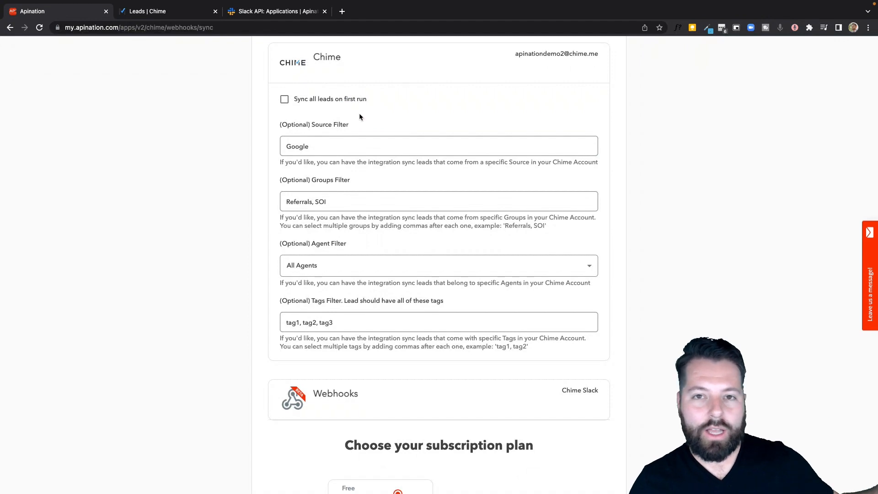
pyautogui.click(421, 140)
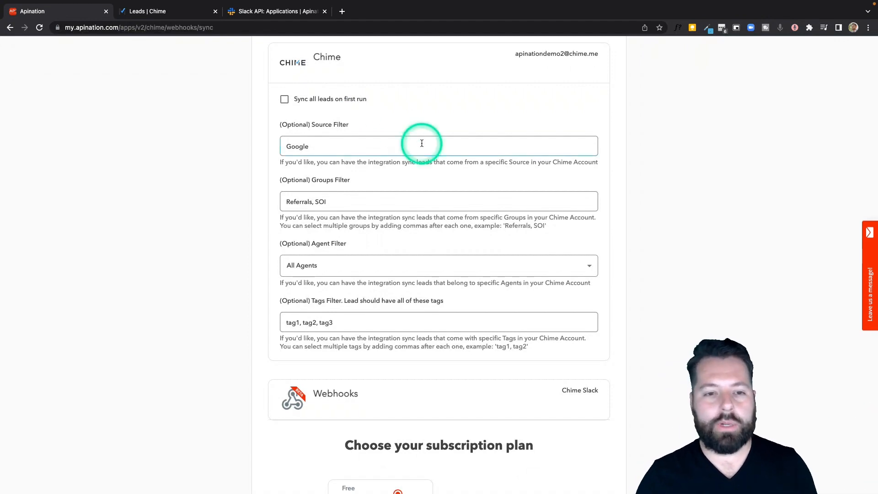
pyautogui.scroll(-2, 420, 140)
pyautogui.scroll(2, 420, 140)
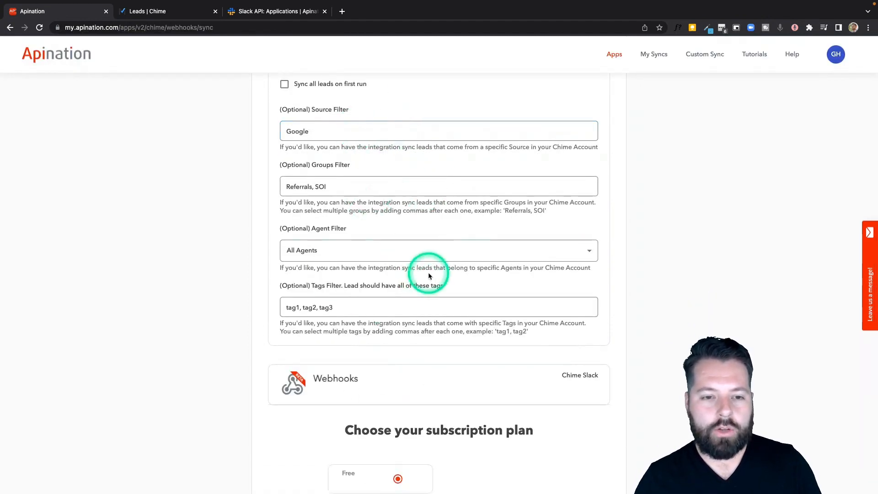
pyautogui.scroll(-4, 446, 364)
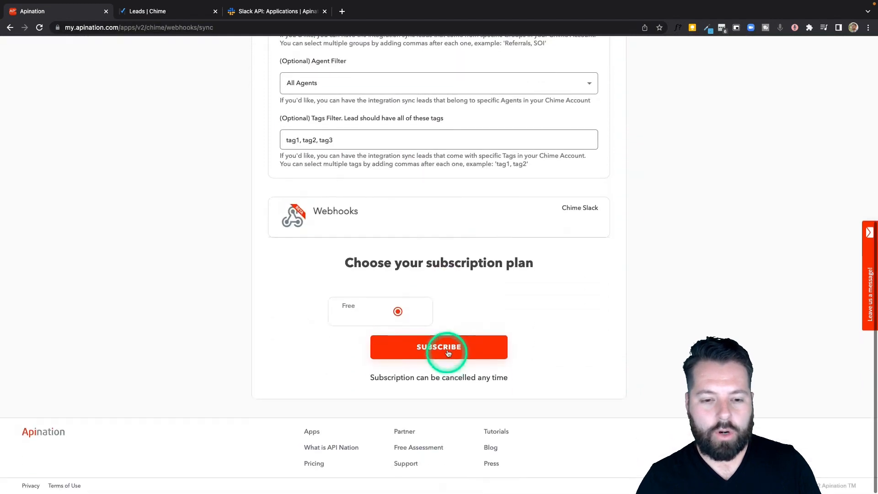
pyautogui.click(447, 351)
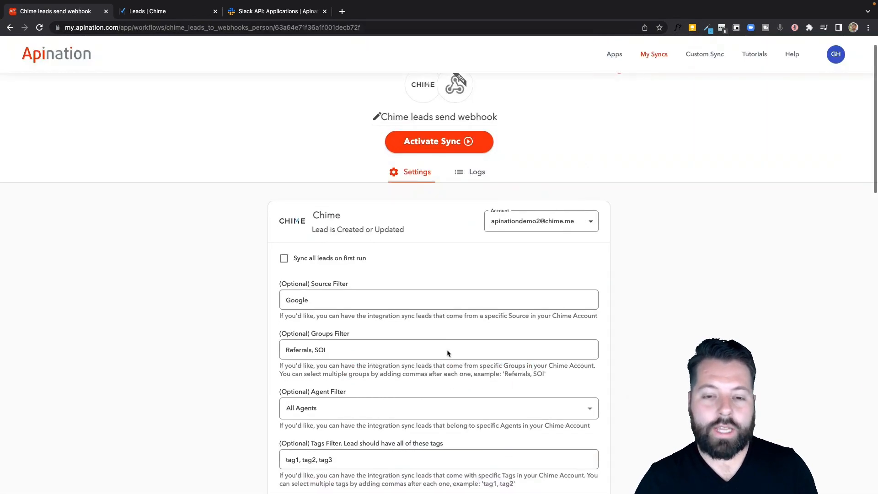
# Step: Look through the lead fields available in the sync's Filter section, leaving it on No Filter
pyautogui.scroll(-5, 461, 245)
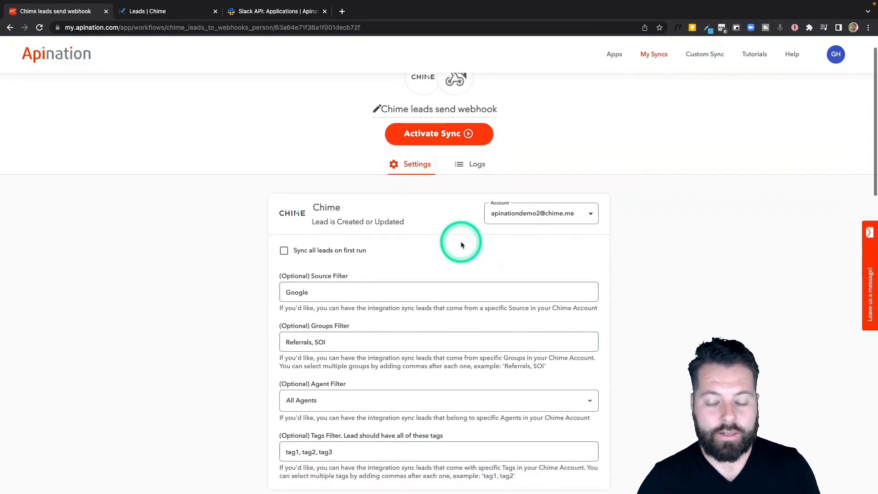
pyautogui.scroll(-4, 461, 245)
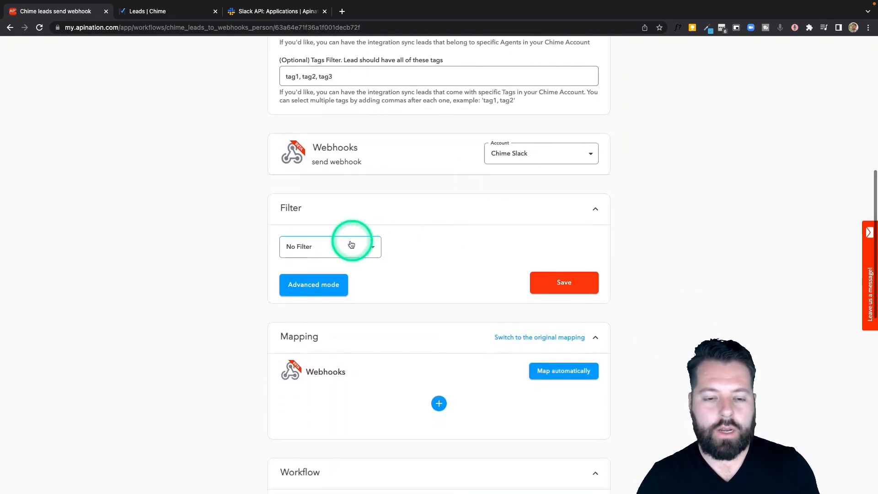
pyautogui.click(372, 249)
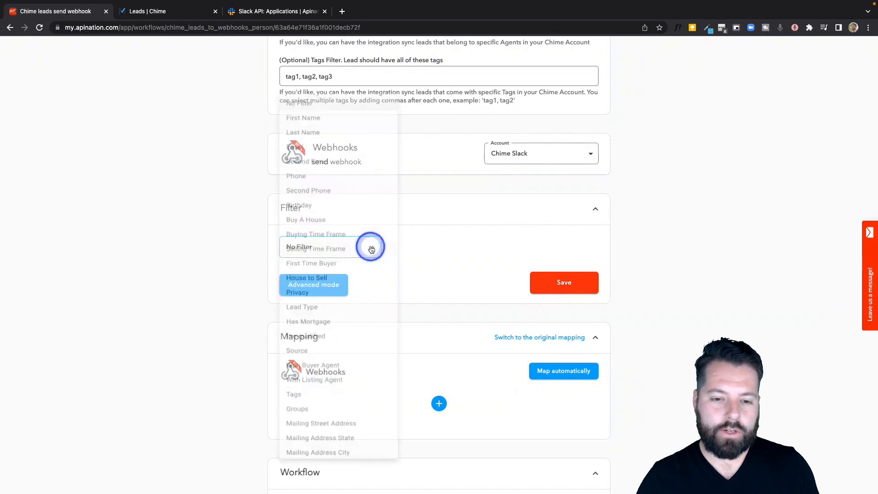
pyautogui.scroll(-5, 349, 405)
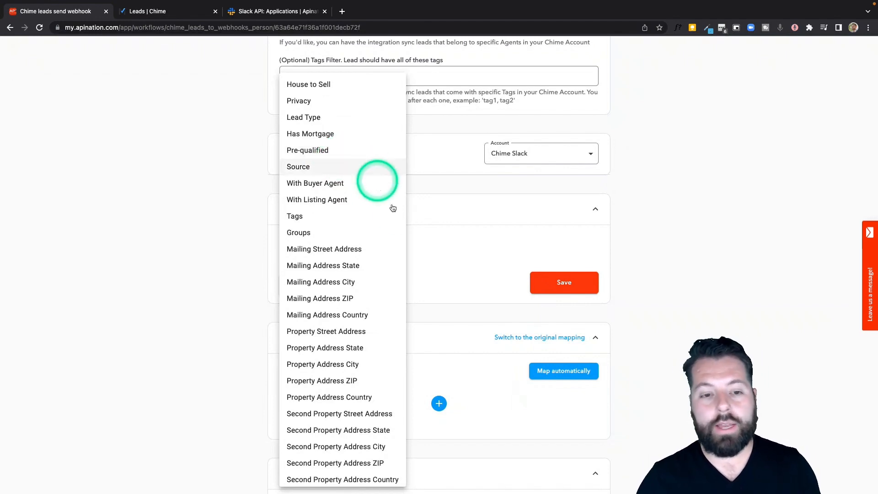
pyautogui.click(443, 213)
# Step: Check the message key in Slack's sample curl request and add a custom Webhooks mapping field named "text" in Apination
pyautogui.scroll(-3, 443, 213)
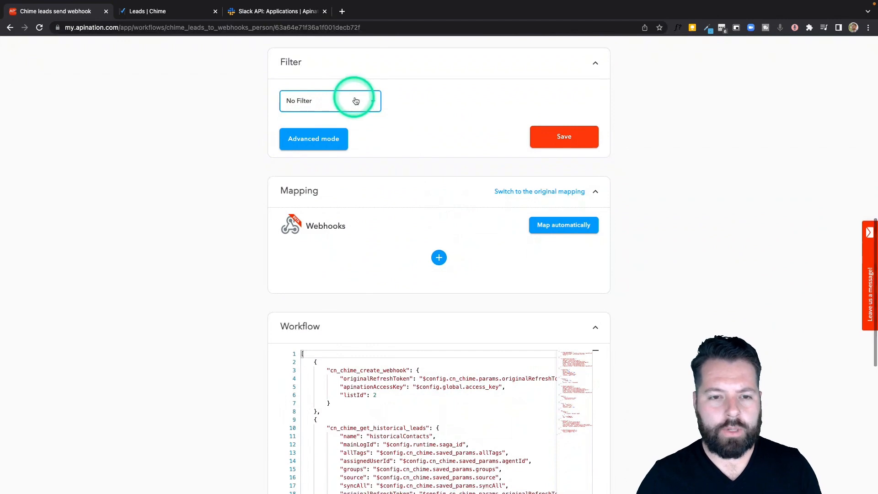
pyautogui.click(439, 258)
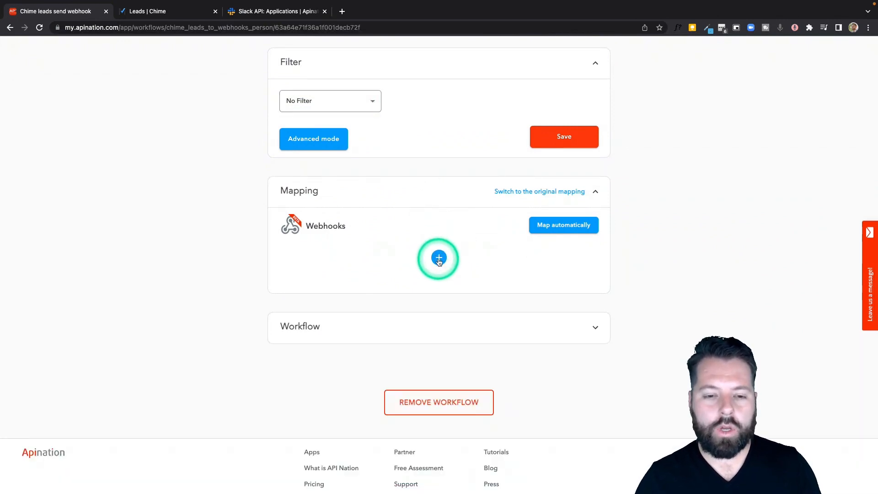
pyautogui.click(439, 259)
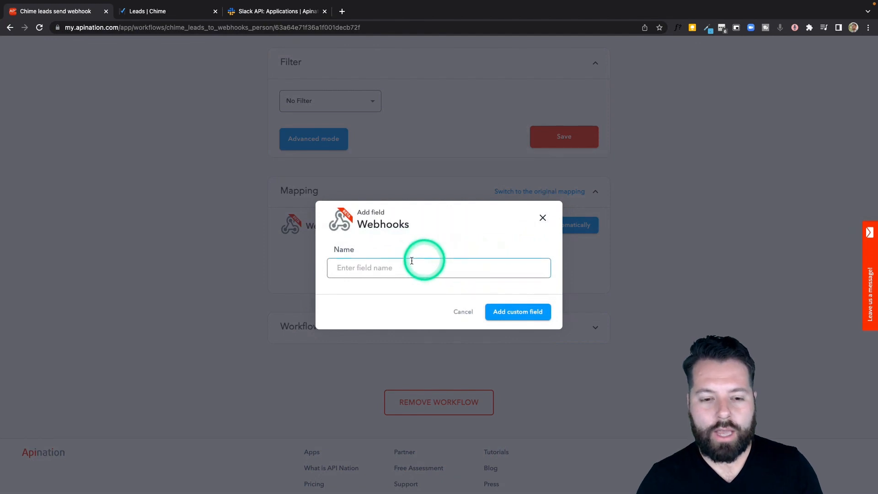
pyautogui.click(352, 267)
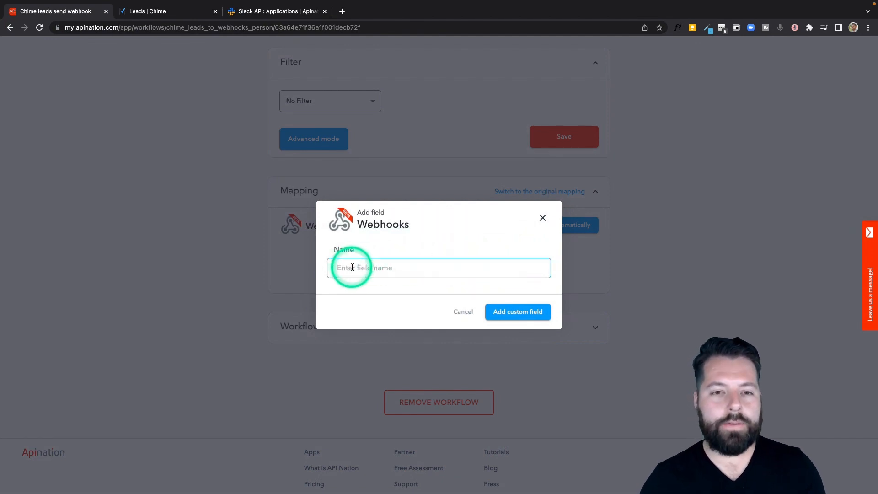
pyautogui.click(276, 14)
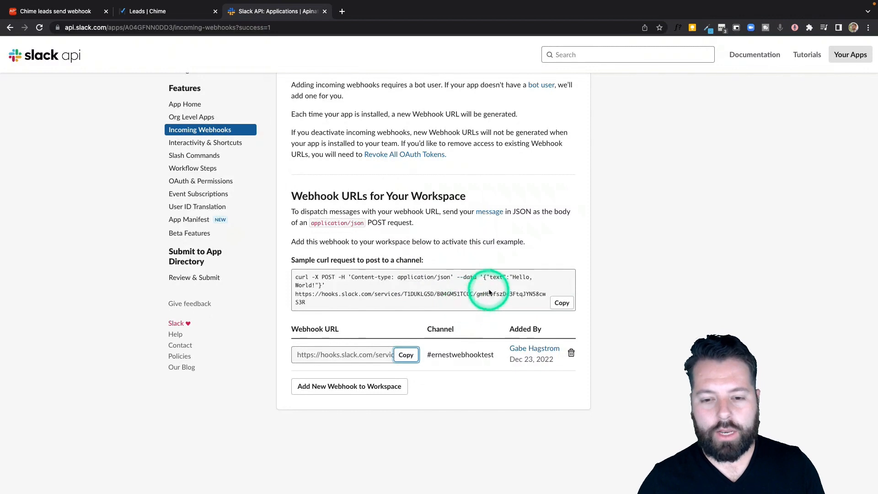
pyautogui.moveTo(490, 277); pyautogui.dragTo(503, 277)
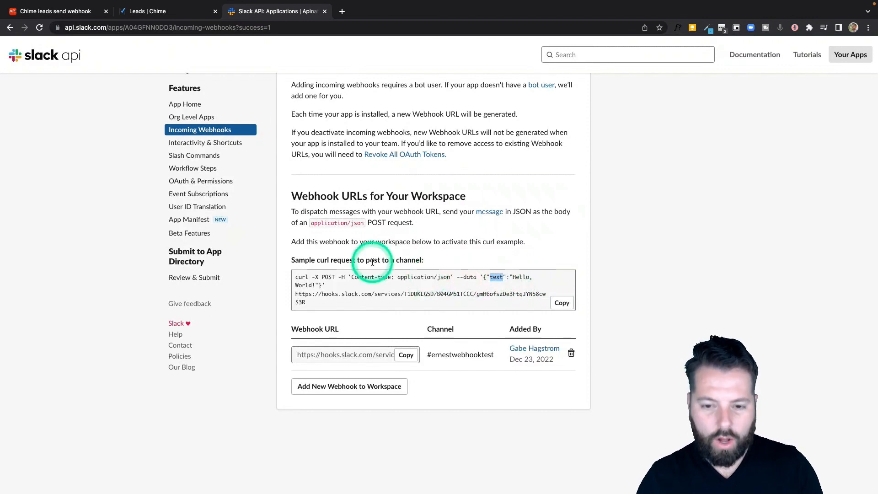
pyautogui.click(81, 11)
pyautogui.click(439, 270)
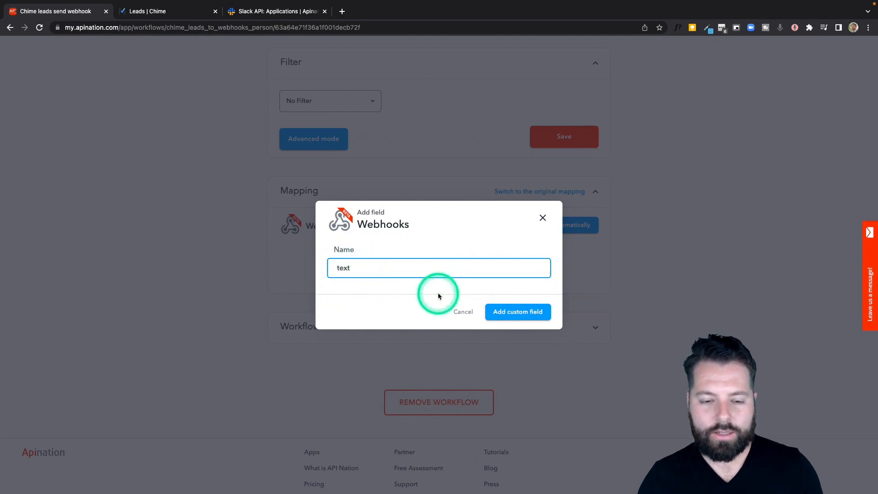
pyautogui.click(514, 311)
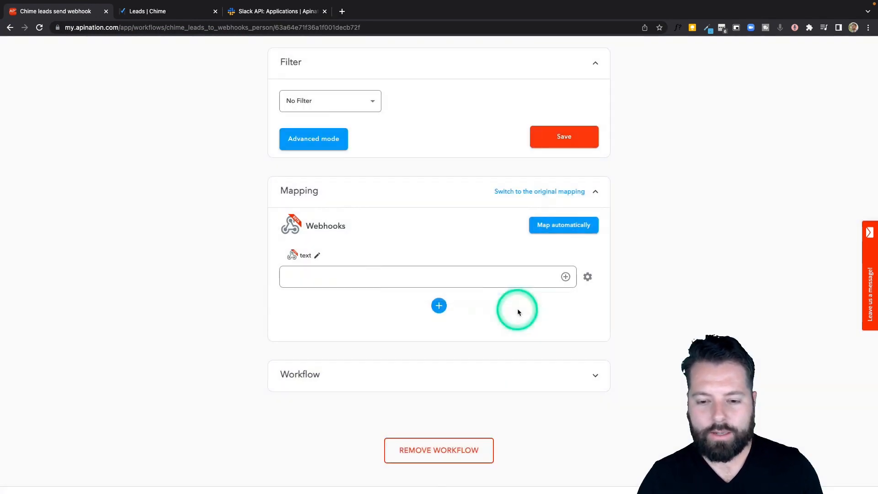
# Step: Write "Good news." in the text mapping field, followed by a line reading "New Lead has been added to Chime! Here is there contact info:"
pyautogui.click(480, 281)
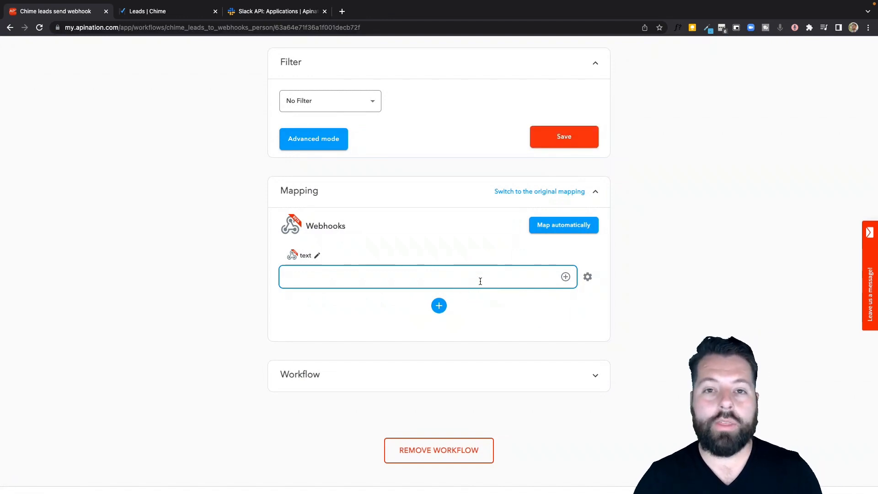
pyautogui.write('Good')
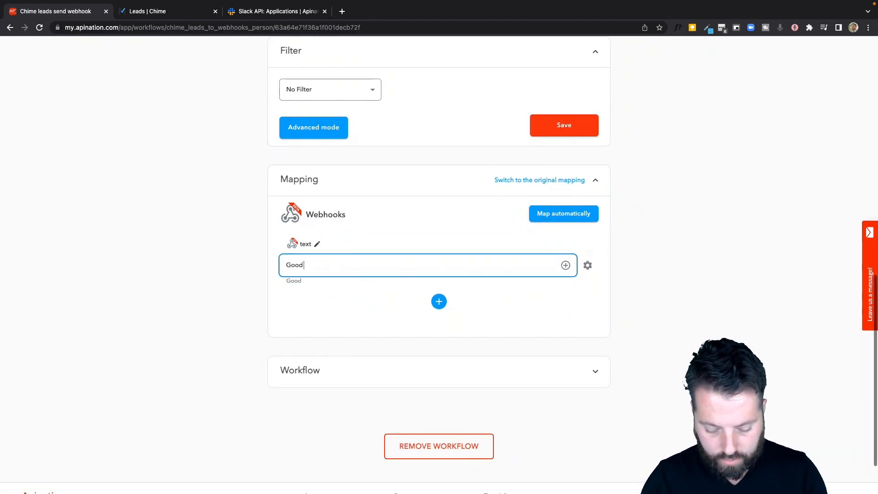
pyautogui.write(' news')
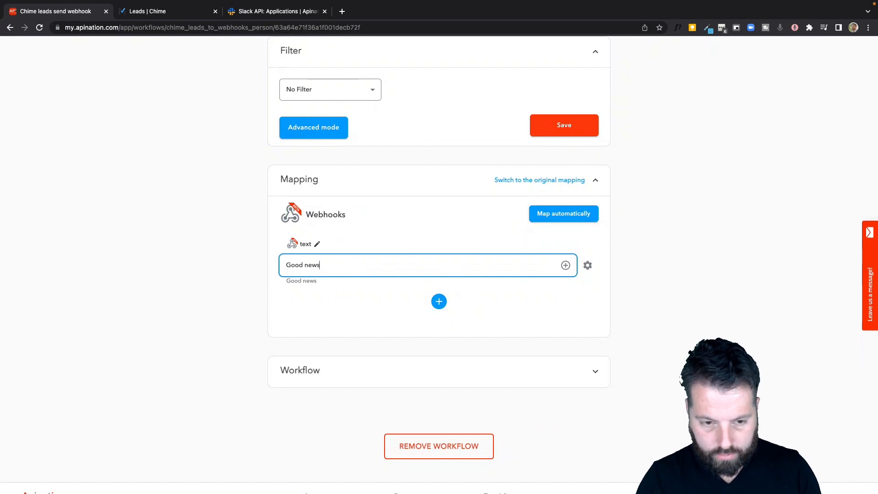
pyautogui.write('.')
pyautogui.press('Return')
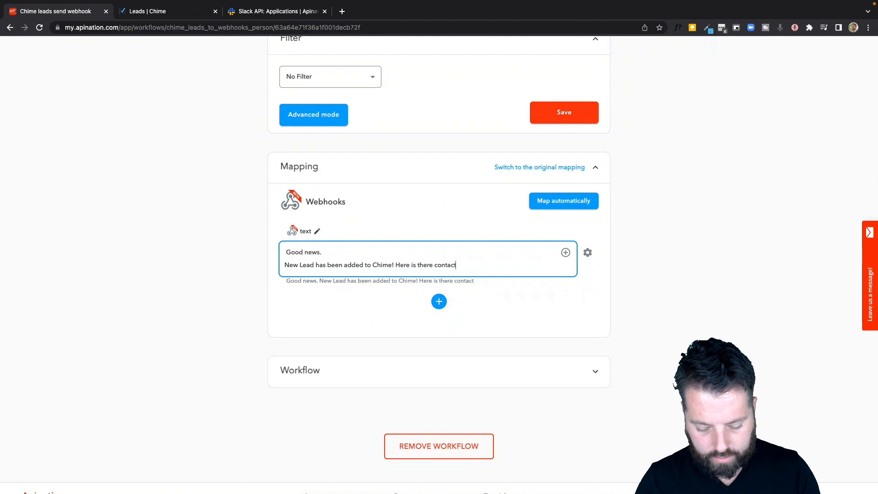
pyautogui.press('Return')
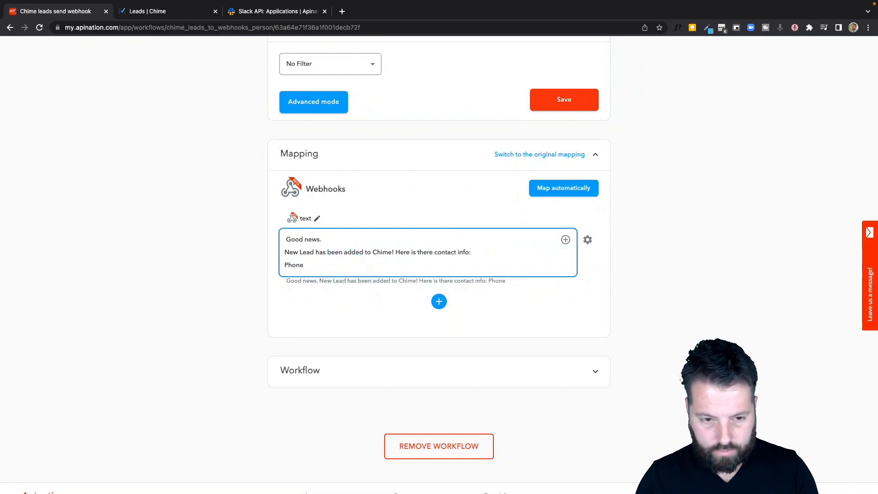
# Step: Add a "Phone:" line to the message with the Chime Phone and Second Phone fields, separated by a comma
pyautogui.write('Phone:')
pyautogui.click(566, 240)
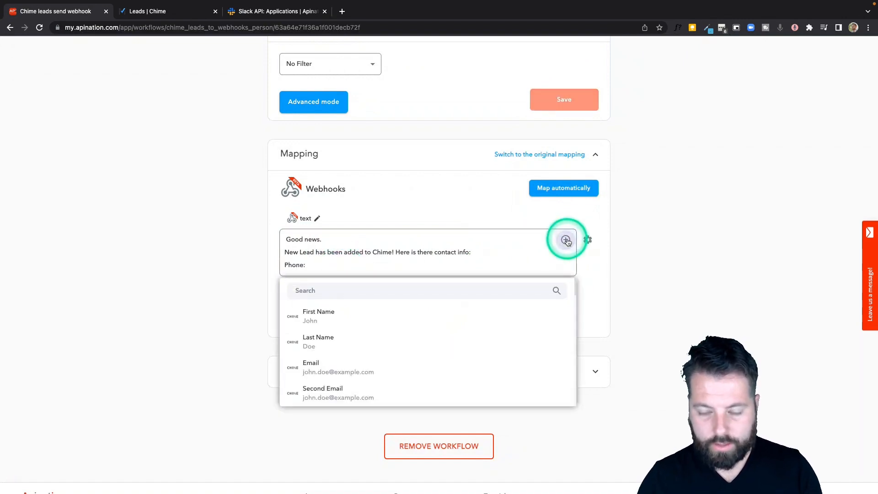
pyautogui.click(436, 296)
pyautogui.write('ph')
pyautogui.click(407, 308)
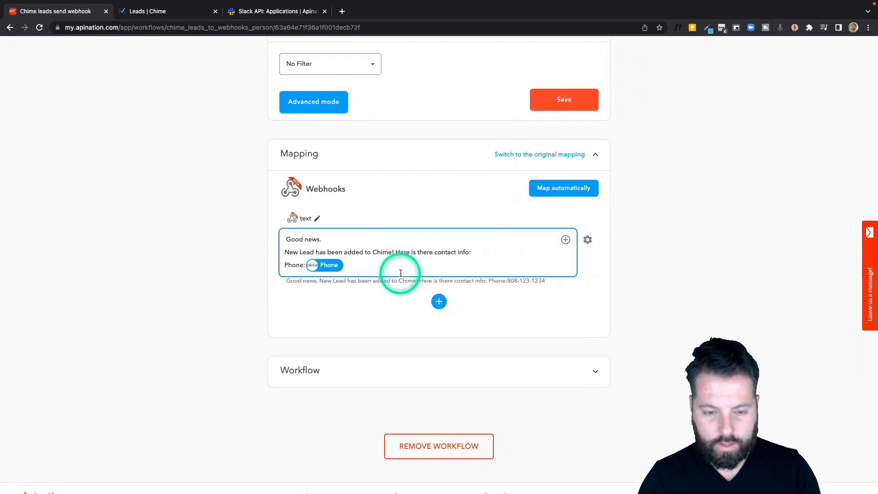
pyautogui.write(',')
pyautogui.click(565, 240)
pyautogui.click(385, 337)
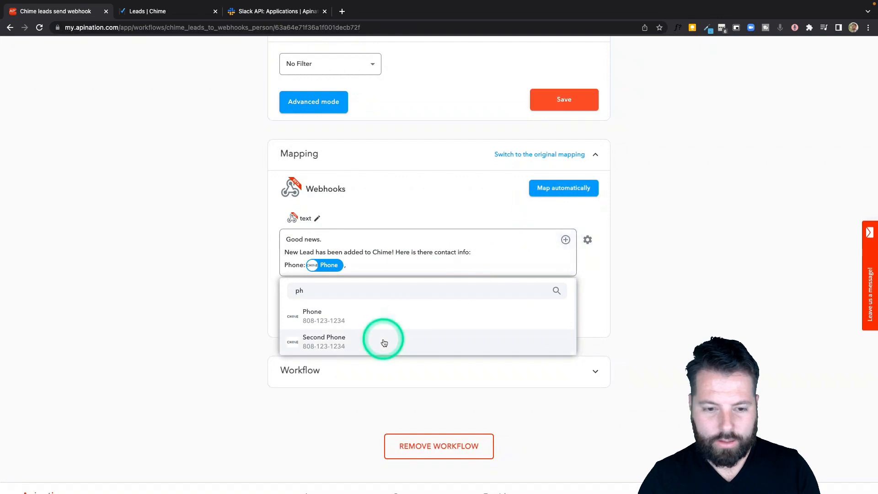
pyautogui.press('Return')
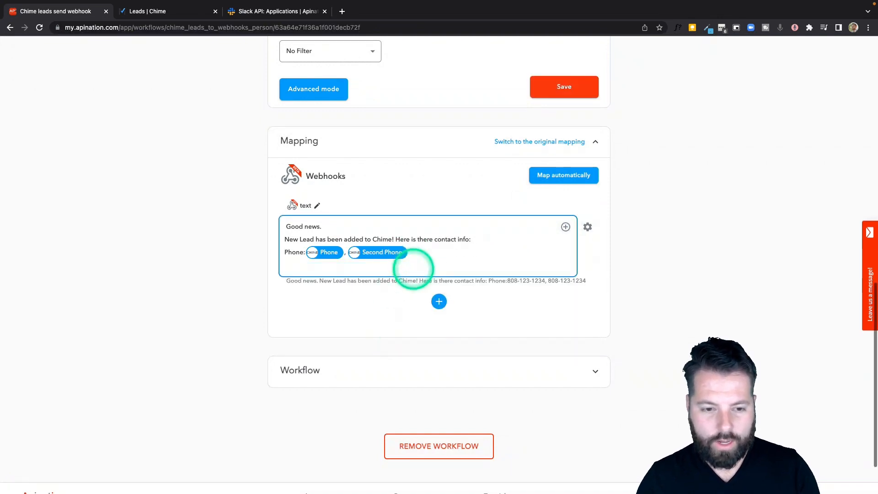
# Step: Add an "Email:" line to the message and insert the Chime Email field in it
pyautogui.write('Email:')
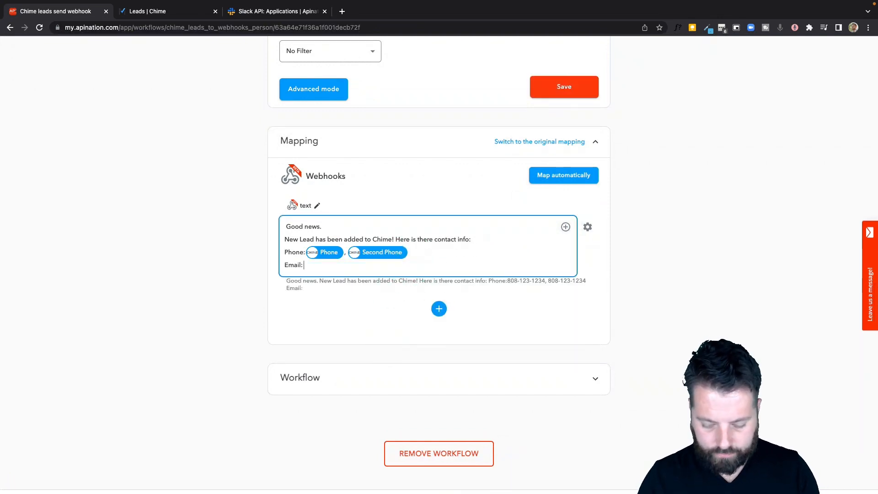
pyautogui.click(566, 226)
pyautogui.click(422, 285)
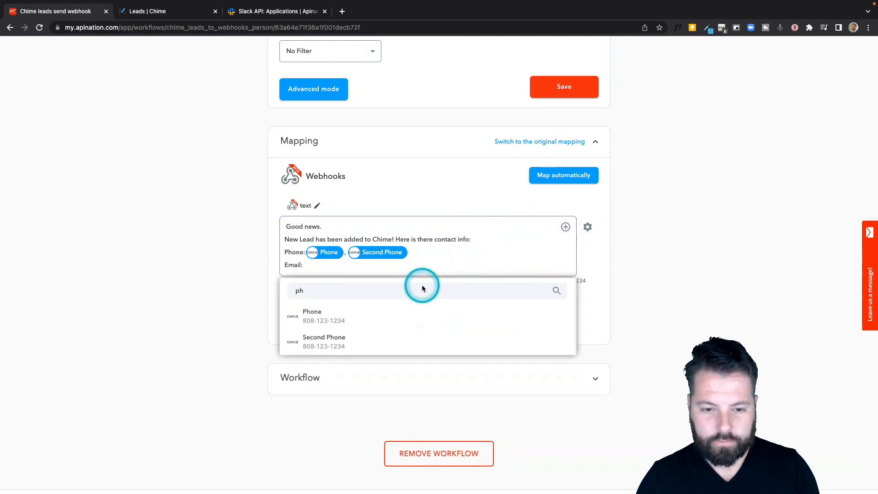
pyautogui.doubleClick(422, 285)
pyautogui.write('emai')
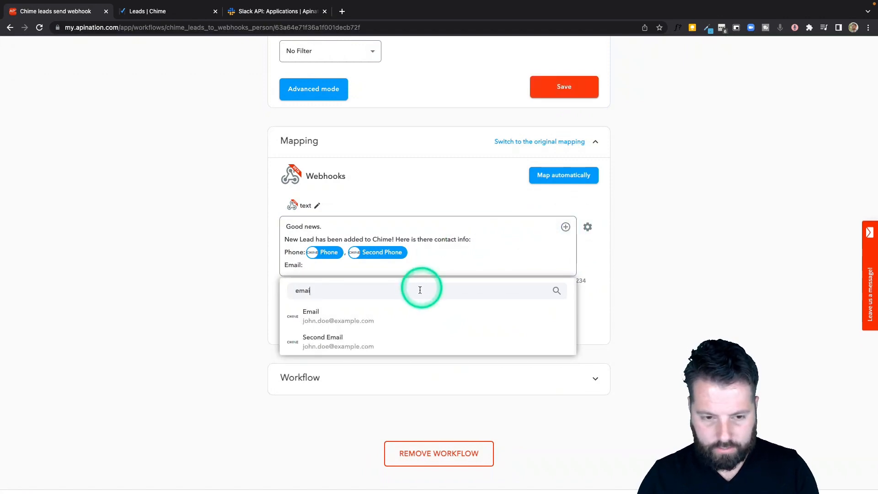
pyautogui.click(391, 320)
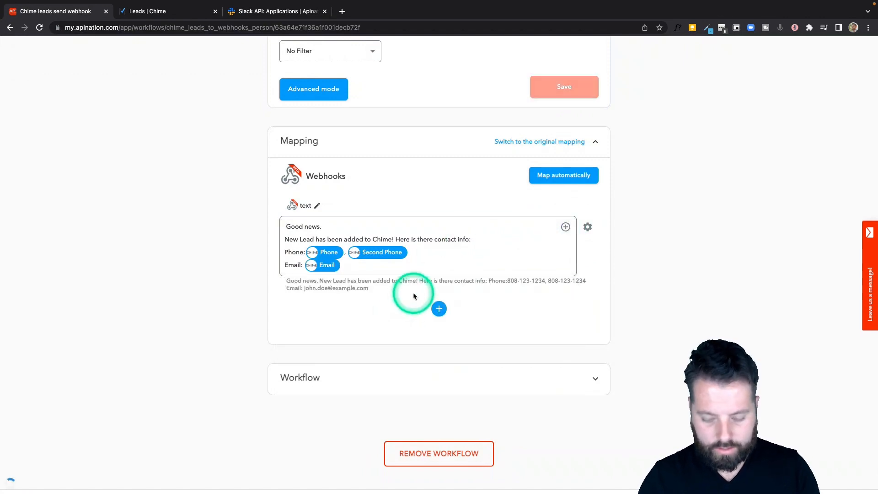
# Step: Append a comma and the Second Email field to the email line, and add a "Name:" line with the First Name and Last Name fields
pyautogui.scroll(-3, 413, 295)
pyautogui.click(368, 200)
pyautogui.write(',')
pyautogui.scroll(3, 368, 200)
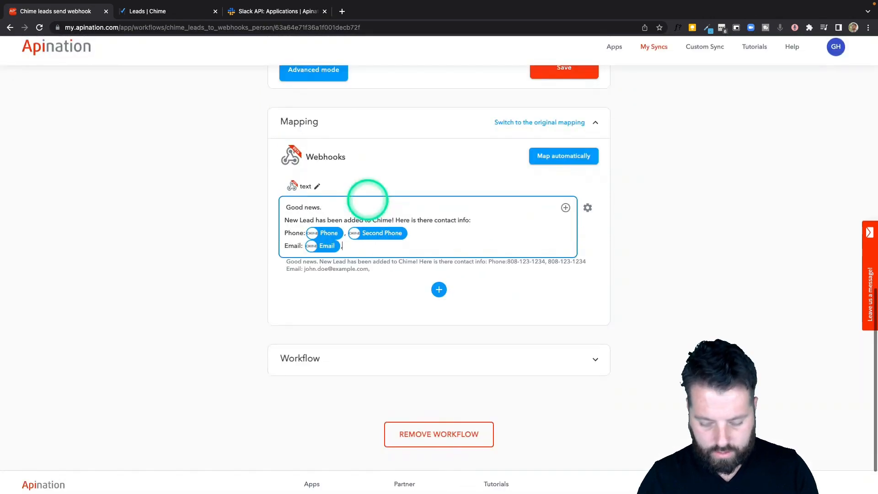
pyautogui.click(566, 228)
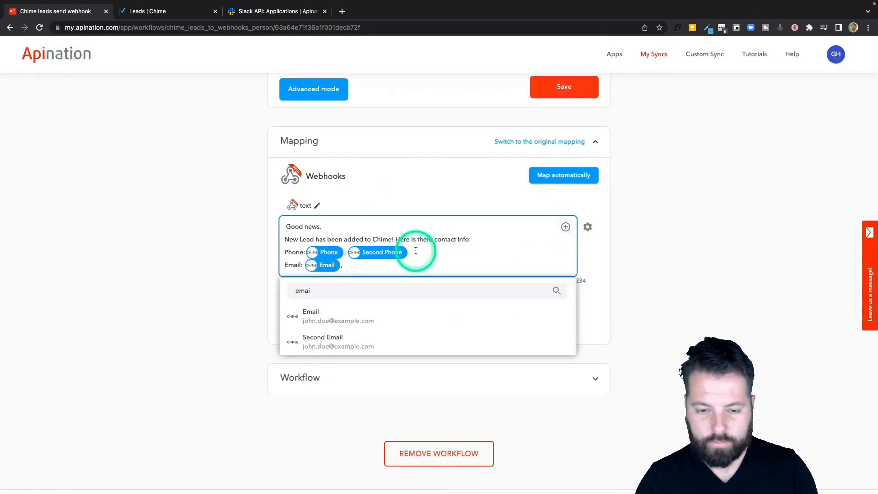
pyautogui.click(382, 338)
pyautogui.click(439, 256)
pyautogui.click(435, 263)
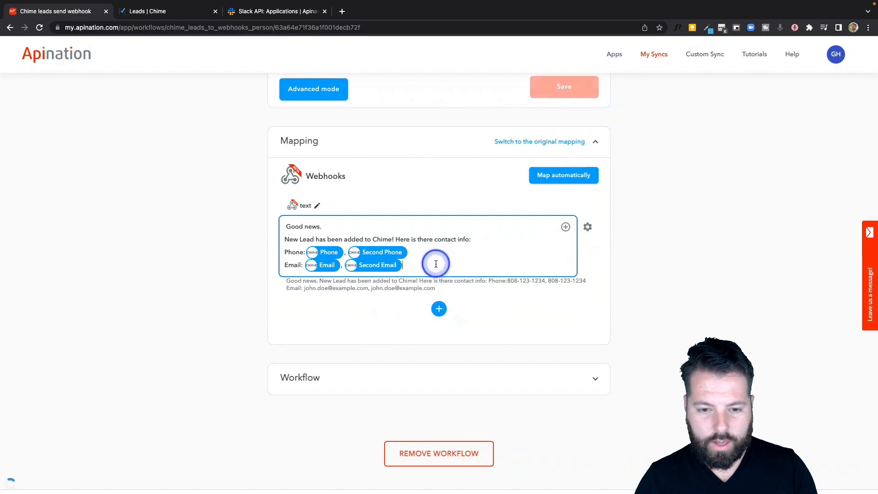
pyautogui.press('Return')
pyautogui.click(407, 263)
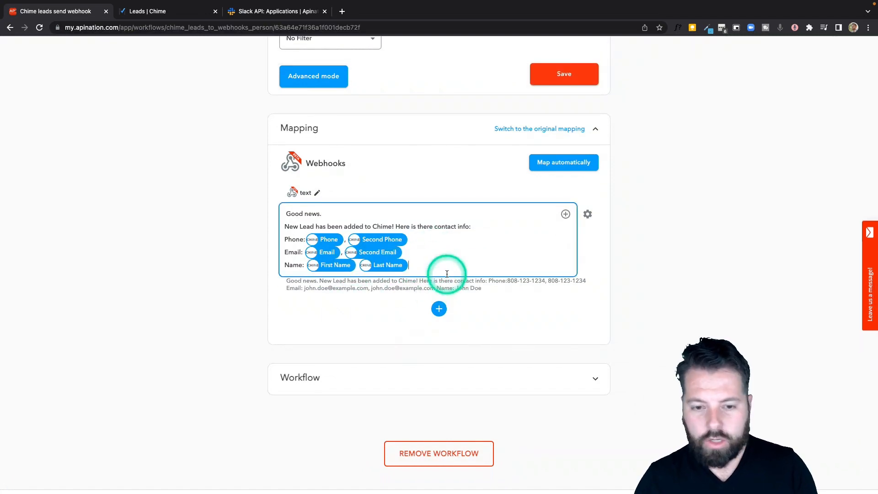
# Step: Look through the full list of Chime lead fields available for the message, without inserting another one
pyautogui.click(566, 202)
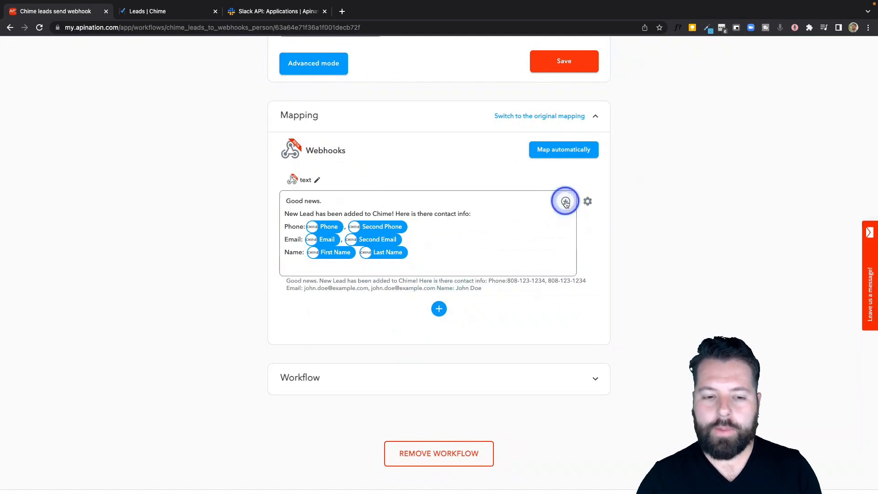
pyautogui.doubleClick(419, 294)
pyautogui.press('BackSpace')
pyautogui.scroll(-5, 432, 355)
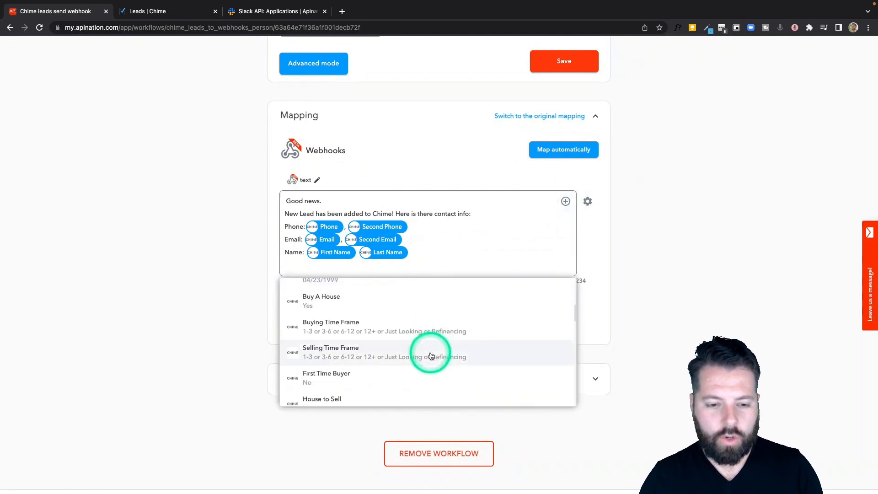
pyautogui.scroll(-1, 431, 356)
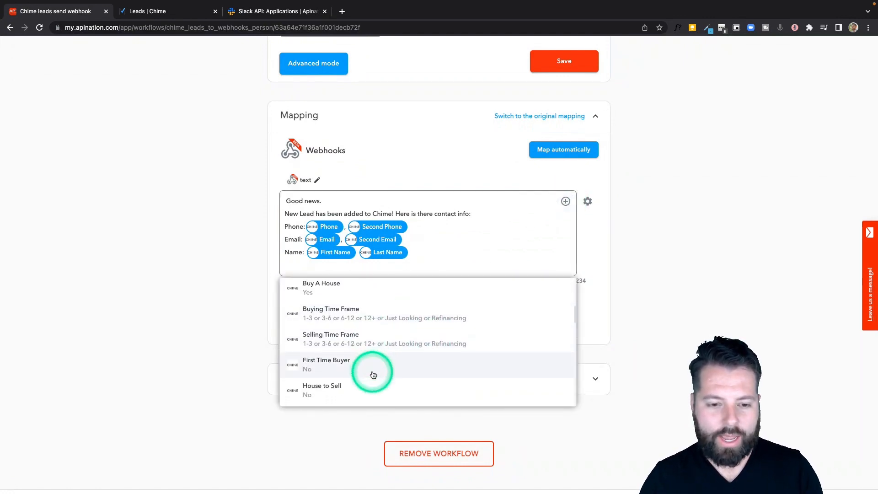
pyautogui.scroll(-5, 358, 366)
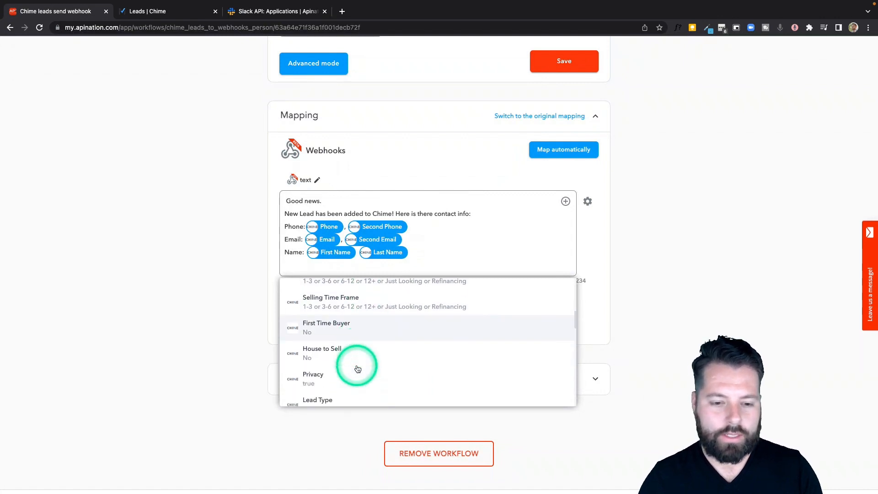
pyautogui.scroll(-15, 357, 368)
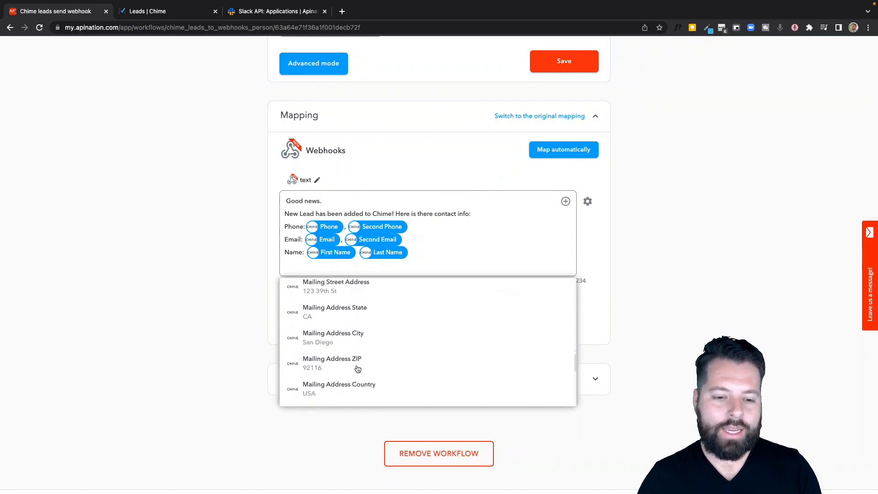
pyautogui.scroll(-4, 357, 369)
pyautogui.scroll(-1, 357, 369)
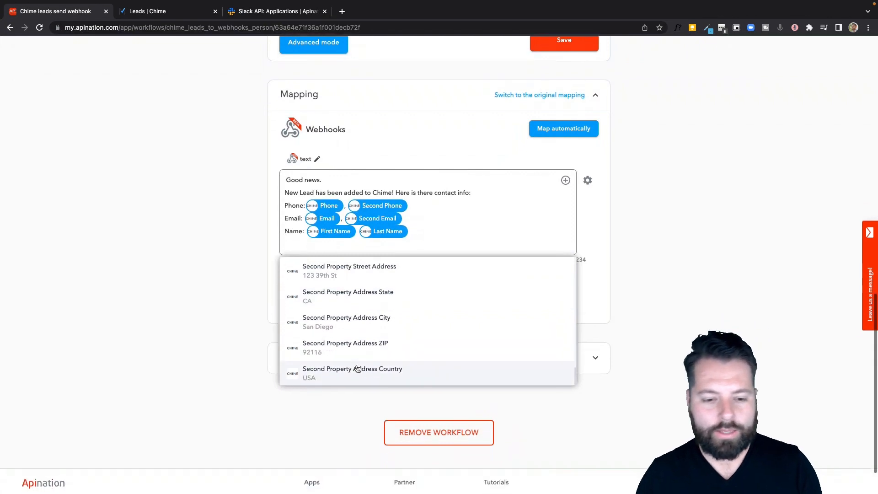
pyautogui.scroll(5, 355, 367)
pyautogui.click(351, 250)
pyautogui.click(448, 229)
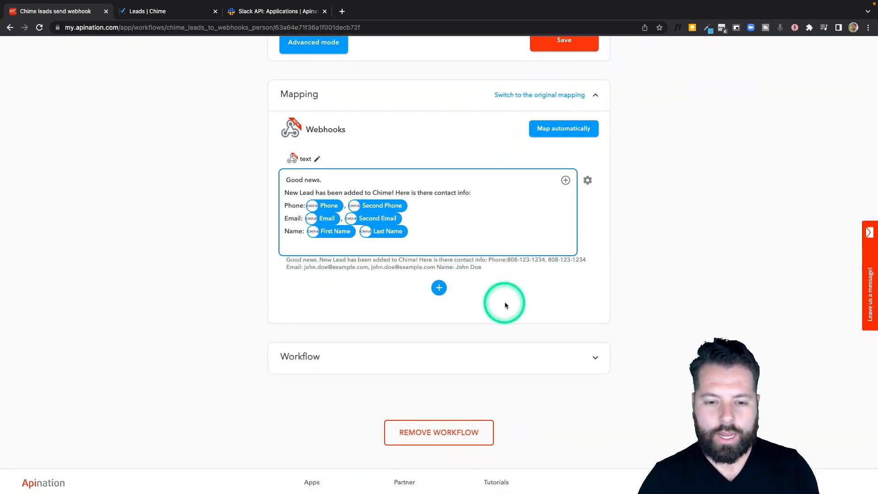
# Step: Turn on the Chime leads send webhook sync so that it runs
pyautogui.scroll(20, 414, 217)
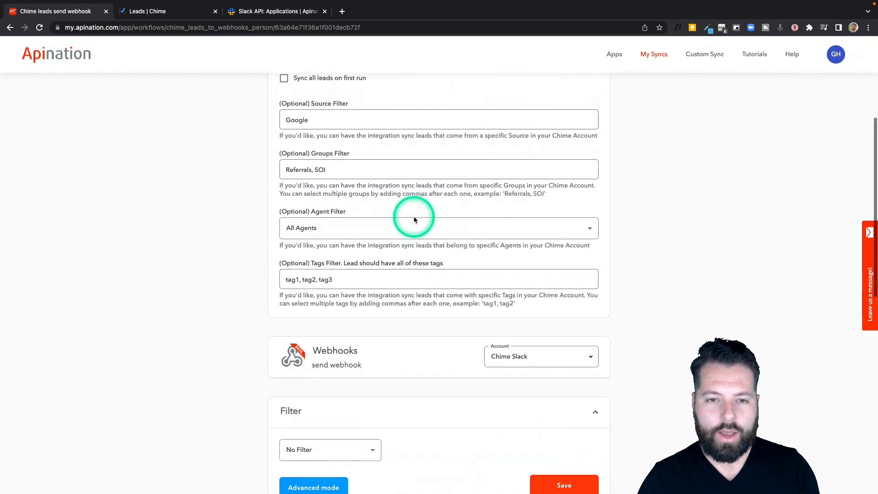
pyautogui.click(442, 169)
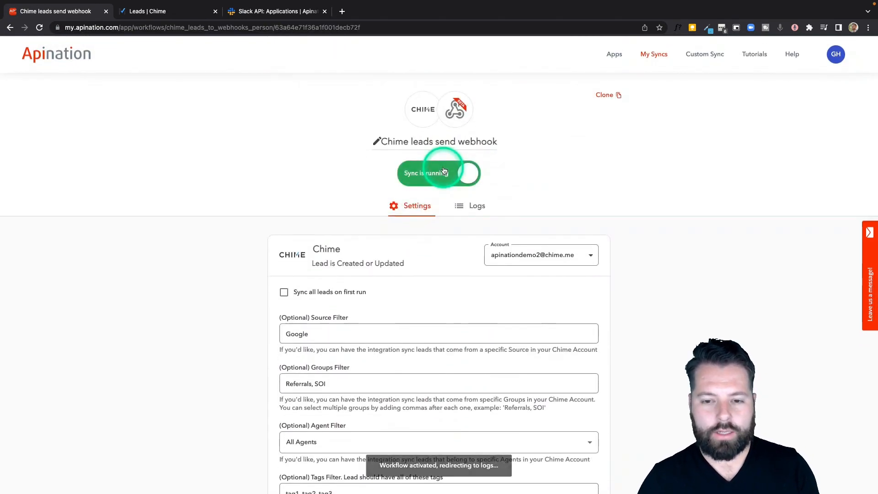